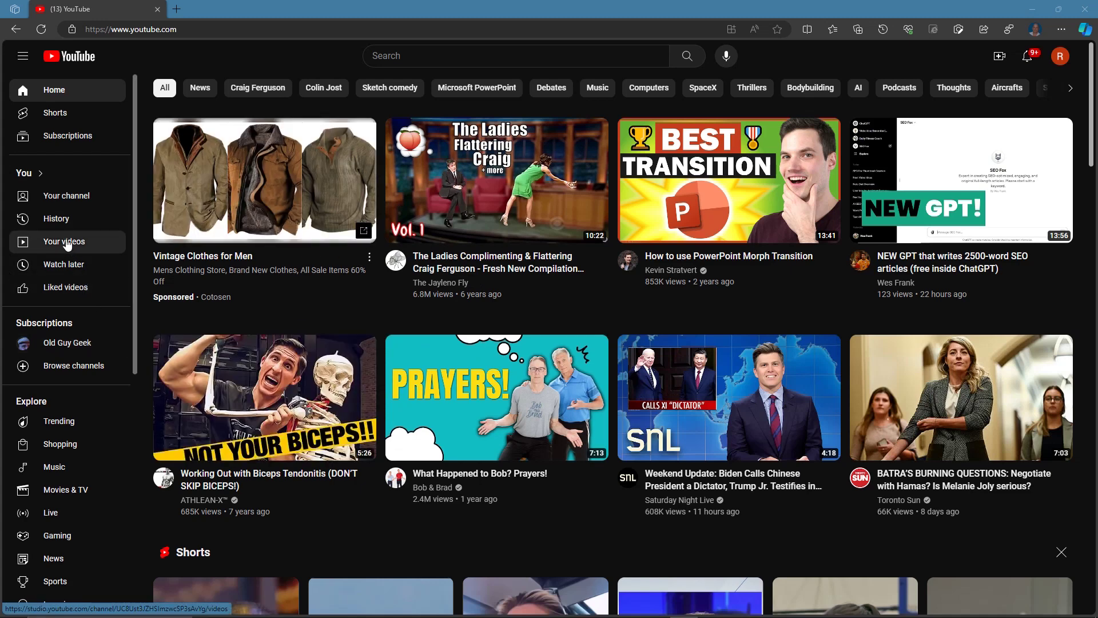
Open the YouTube watch history, scroll through it, and return to the top
{"action": "left_click", "coordinate": [55, 228]}
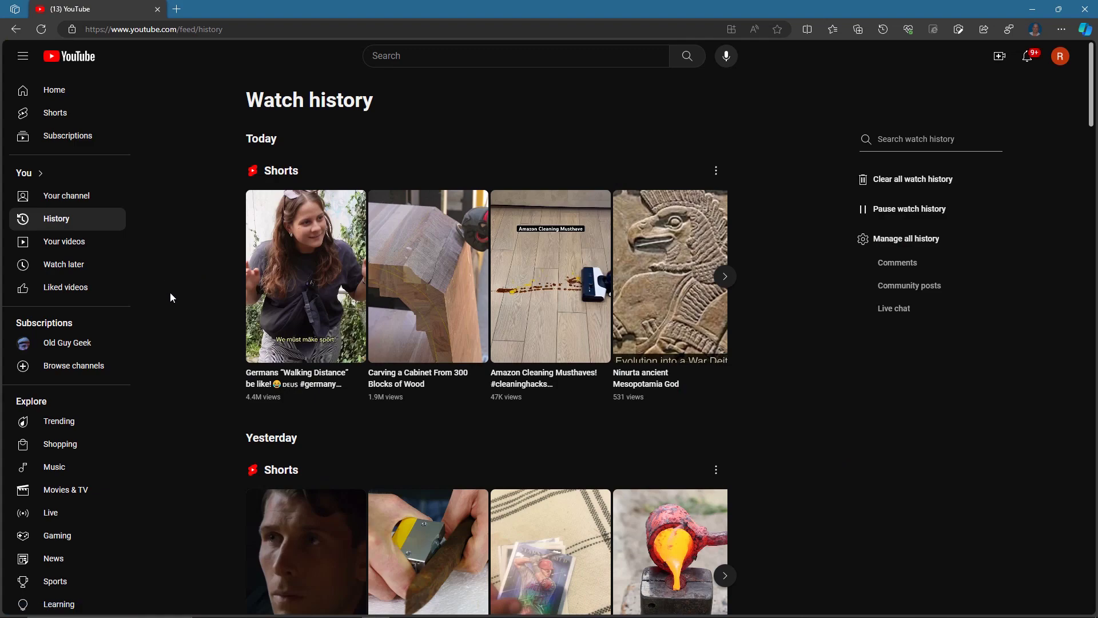
{"action": "scroll", "coordinate": [172, 297], "scroll_direction": "down", "scroll_amount": 8}
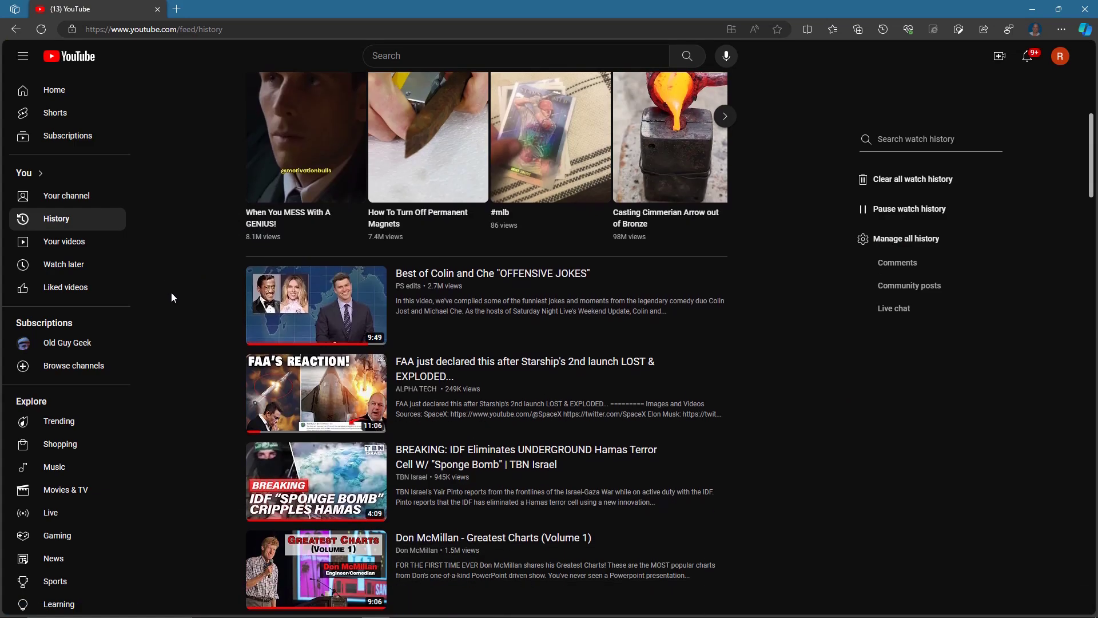
{"action": "scroll", "coordinate": [177, 301], "scroll_direction": "down", "scroll_amount": 8}
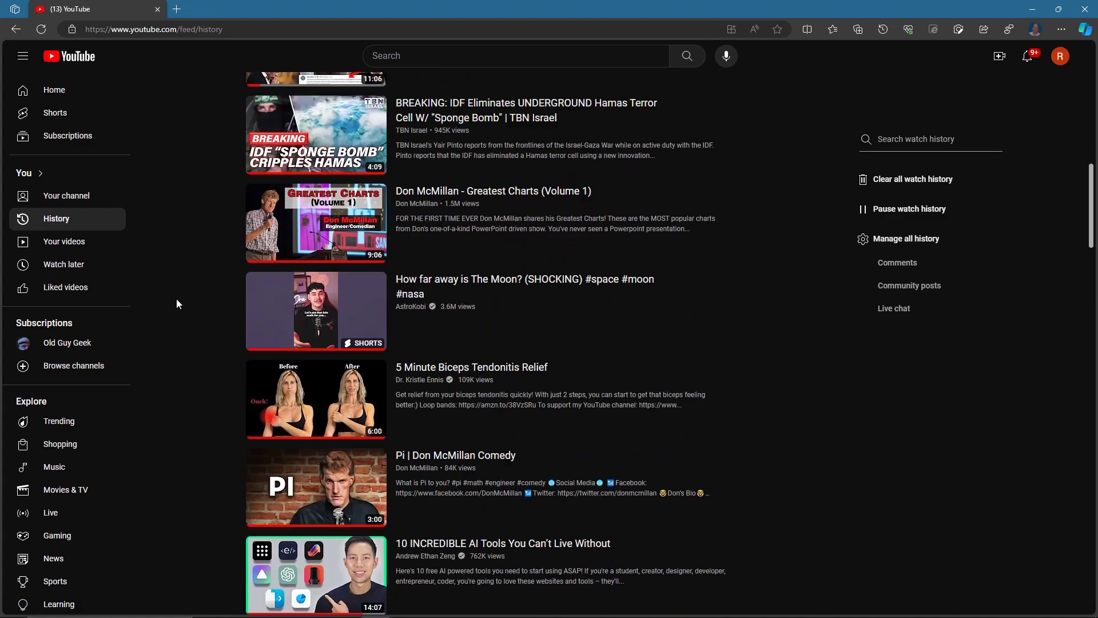
{"action": "scroll", "coordinate": [176, 300], "scroll_direction": "down", "scroll_amount": 4}
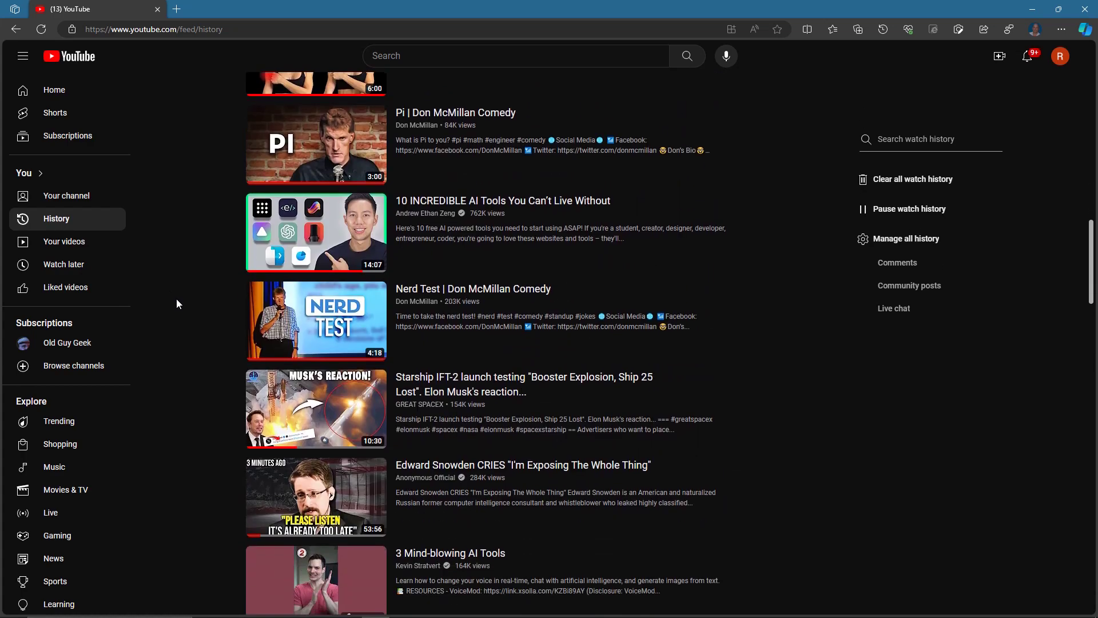
{"action": "scroll", "coordinate": [177, 298], "scroll_direction": "down", "scroll_amount": 12}
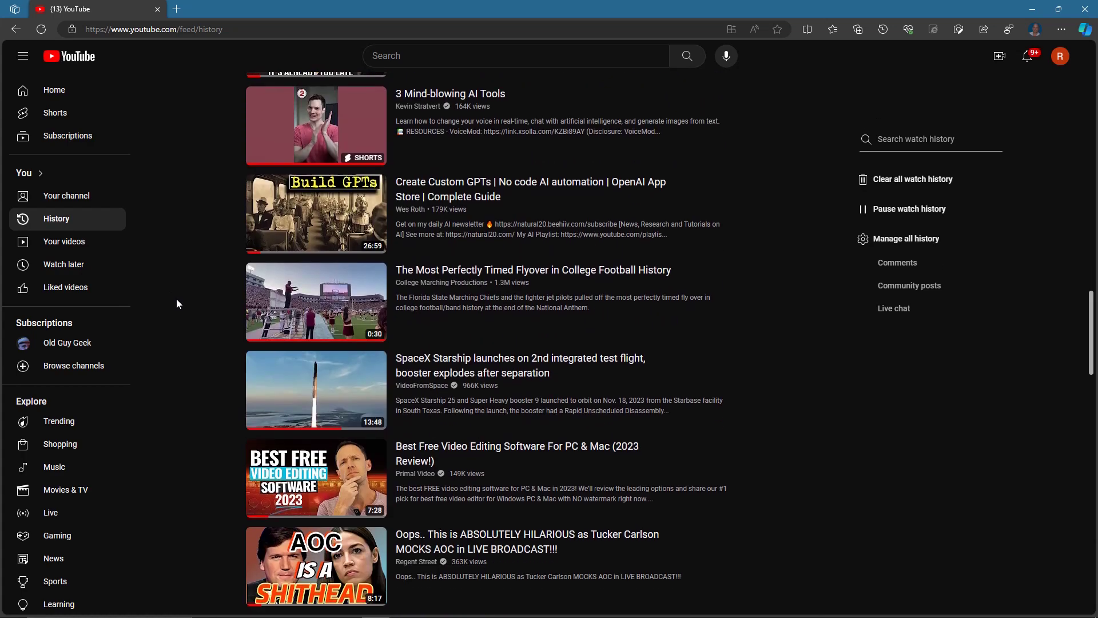
{"action": "scroll", "coordinate": [176, 300], "scroll_direction": "down", "scroll_amount": 4}
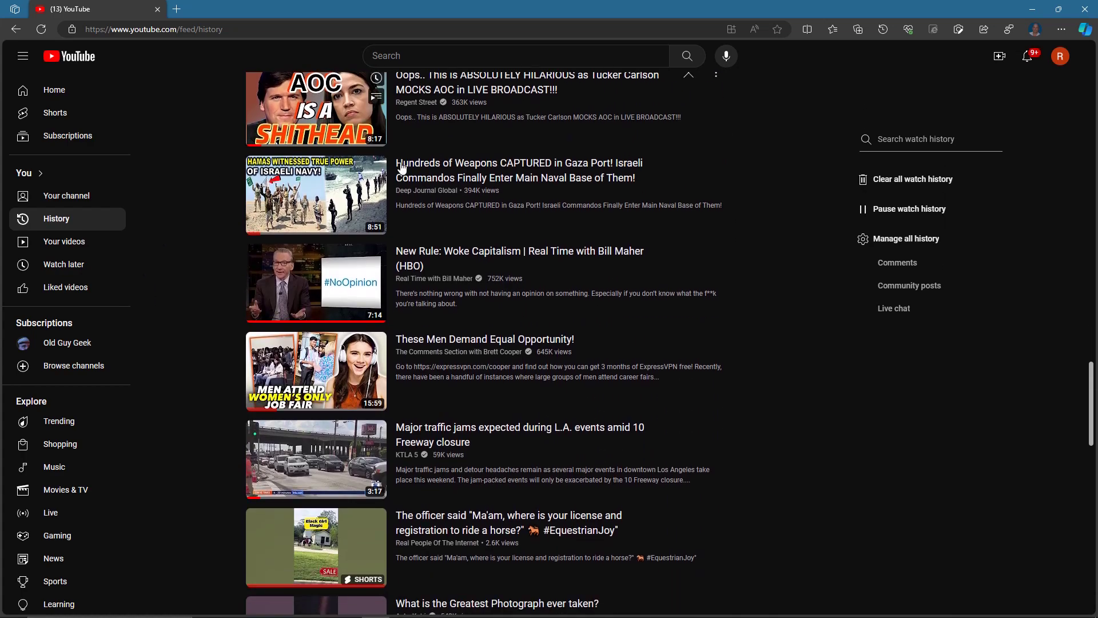
{"action": "scroll", "coordinate": [172, 269], "scroll_direction": "up", "scroll_amount": 20}
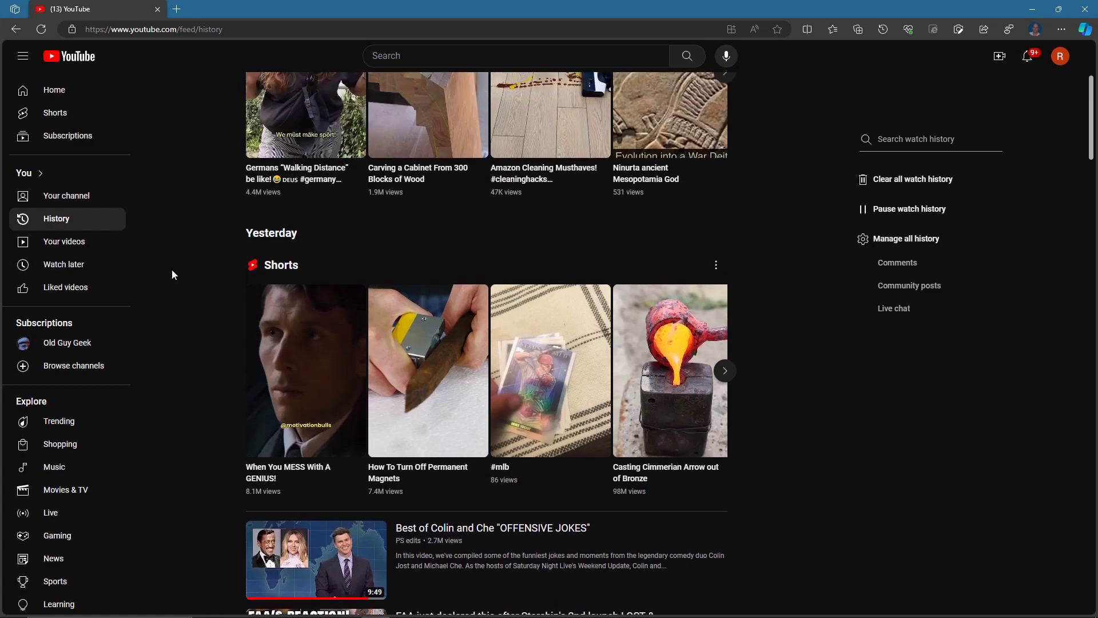
{"action": "scroll", "coordinate": [176, 299], "scroll_direction": "down", "scroll_amount": 16}
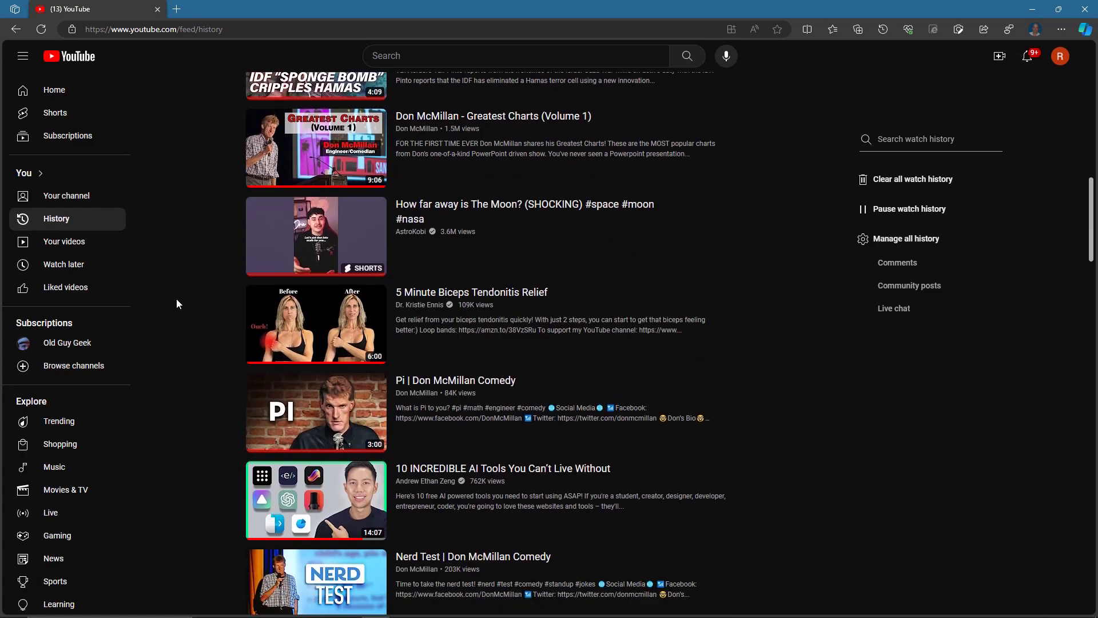
{"action": "scroll", "coordinate": [177, 299], "scroll_direction": "down", "scroll_amount": 4}
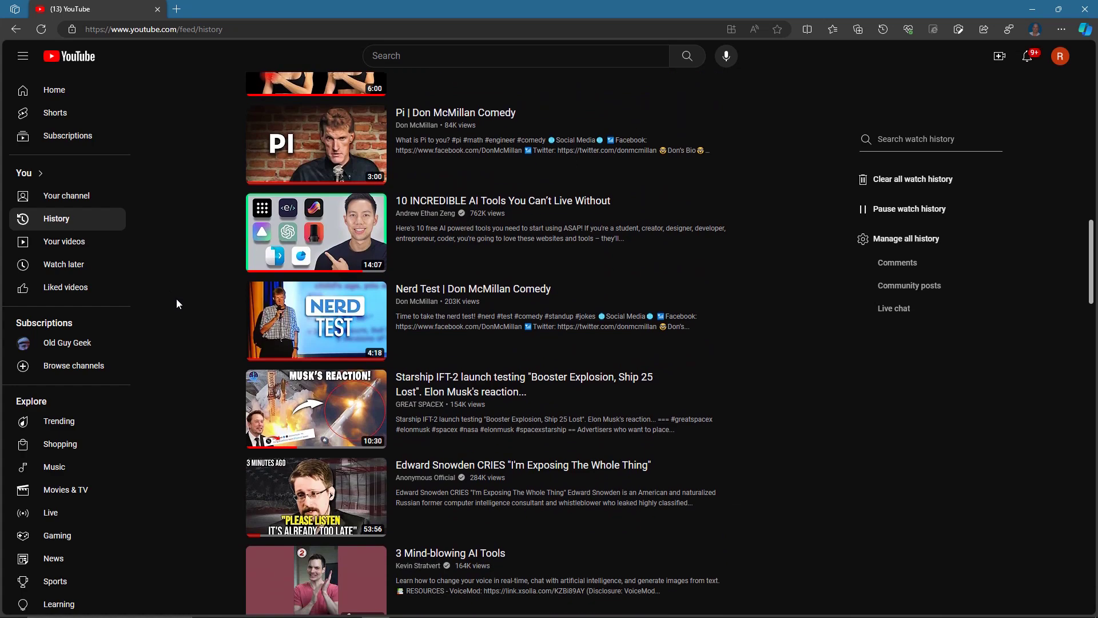
{"action": "scroll", "coordinate": [176, 298], "scroll_direction": "down", "scroll_amount": 11}
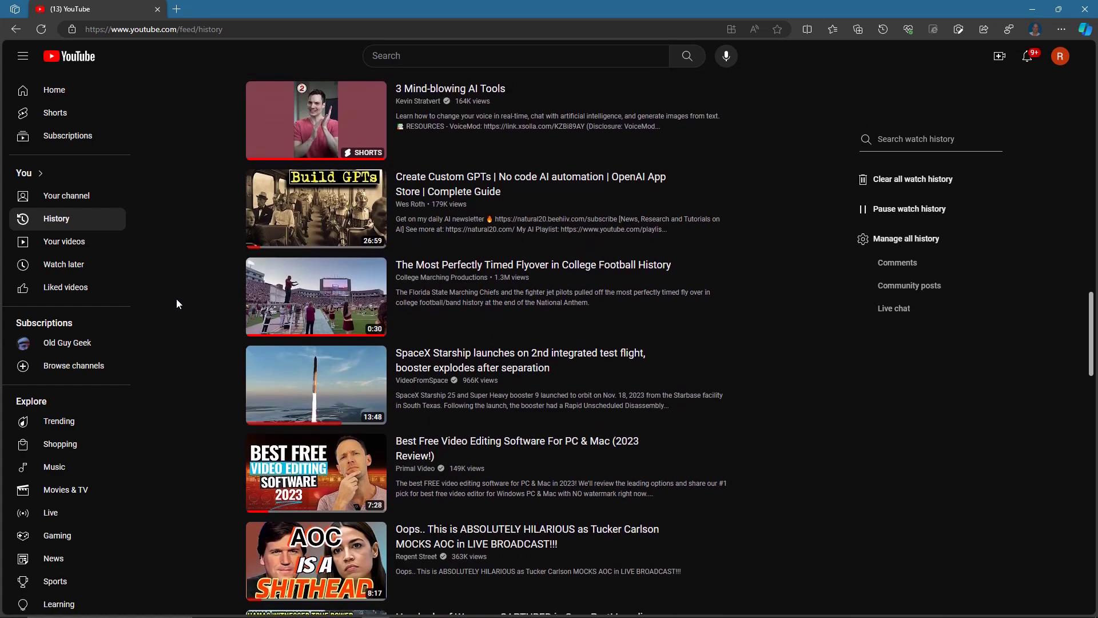
{"action": "scroll", "coordinate": [176, 298], "scroll_direction": "down", "scroll_amount": 4}
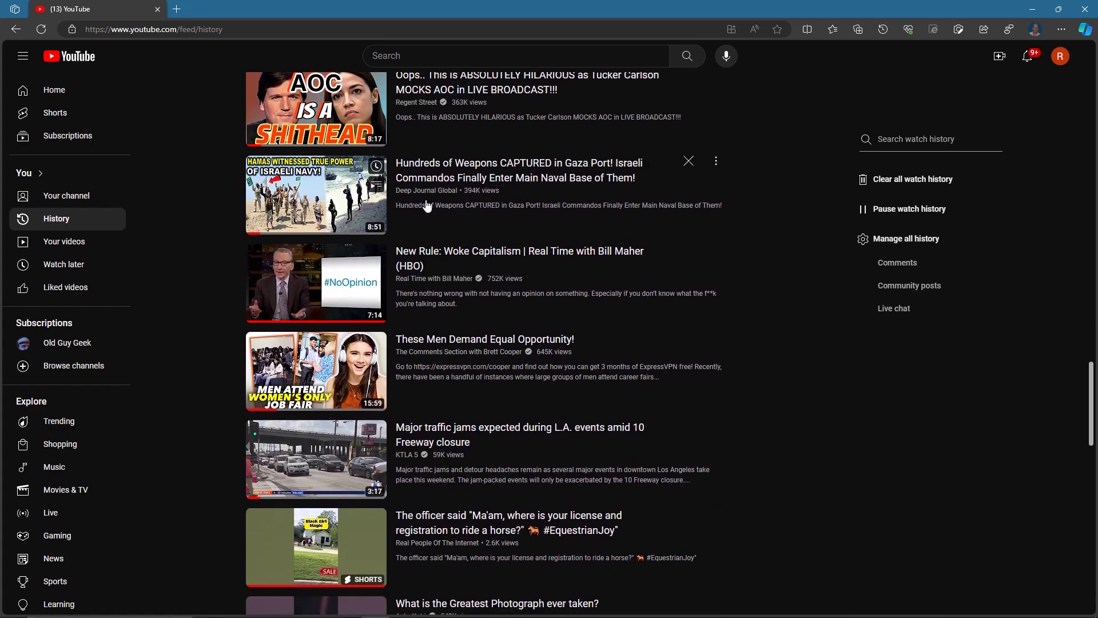
{"action": "key", "text": "Home"}
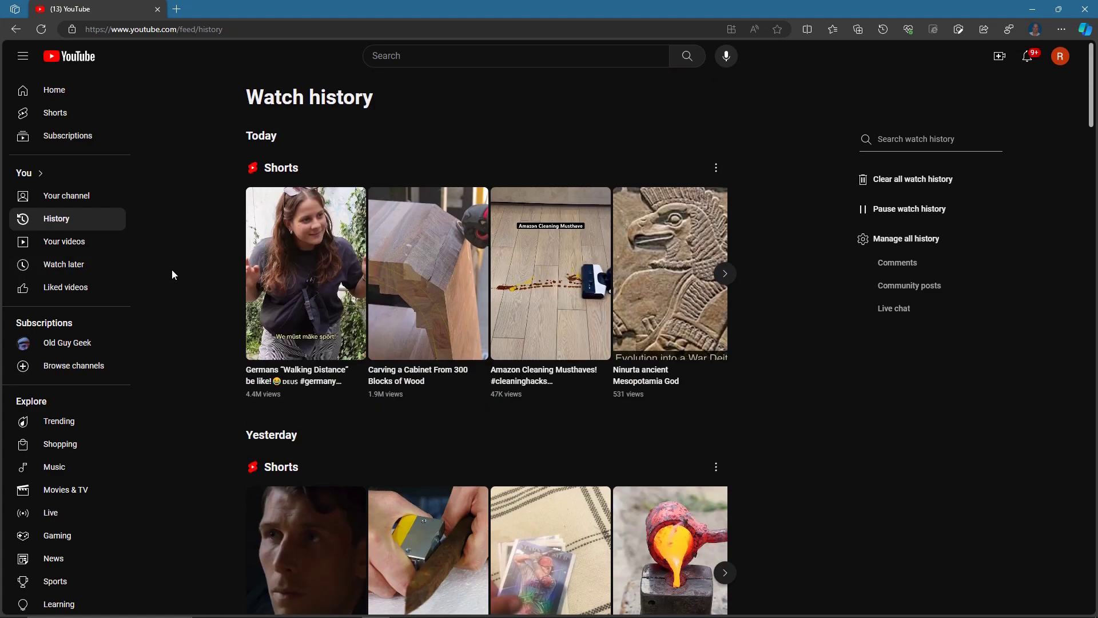
Reopen watch history and go through My Activity's YouTube history settings to the auto-delete options
{"action": "left_click", "coordinate": [55, 90]}
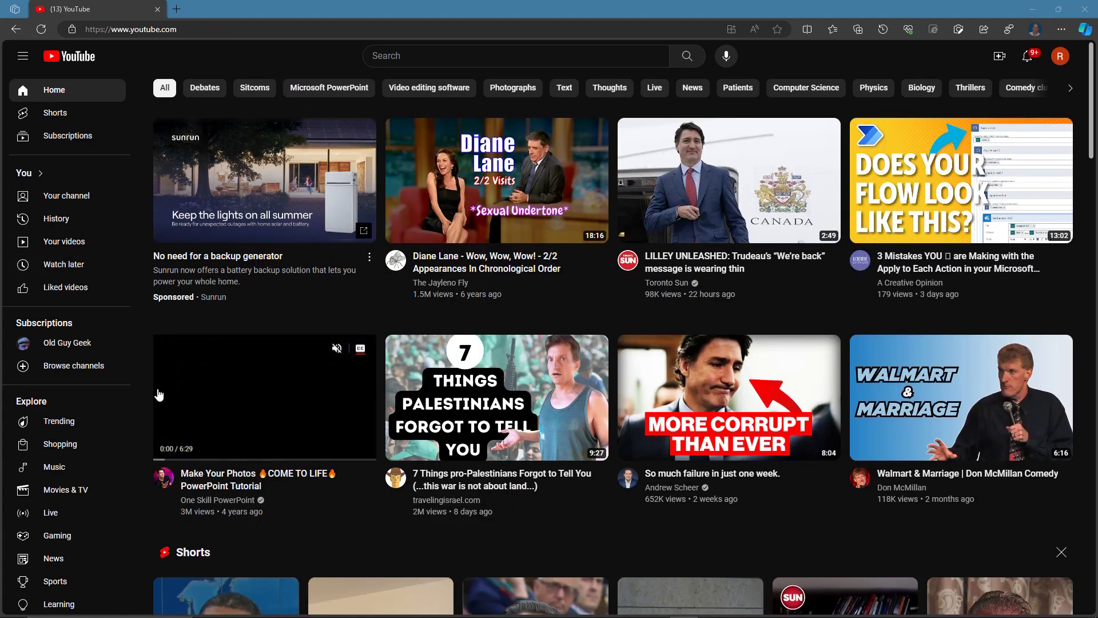
{"action": "left_click", "coordinate": [56, 222]}
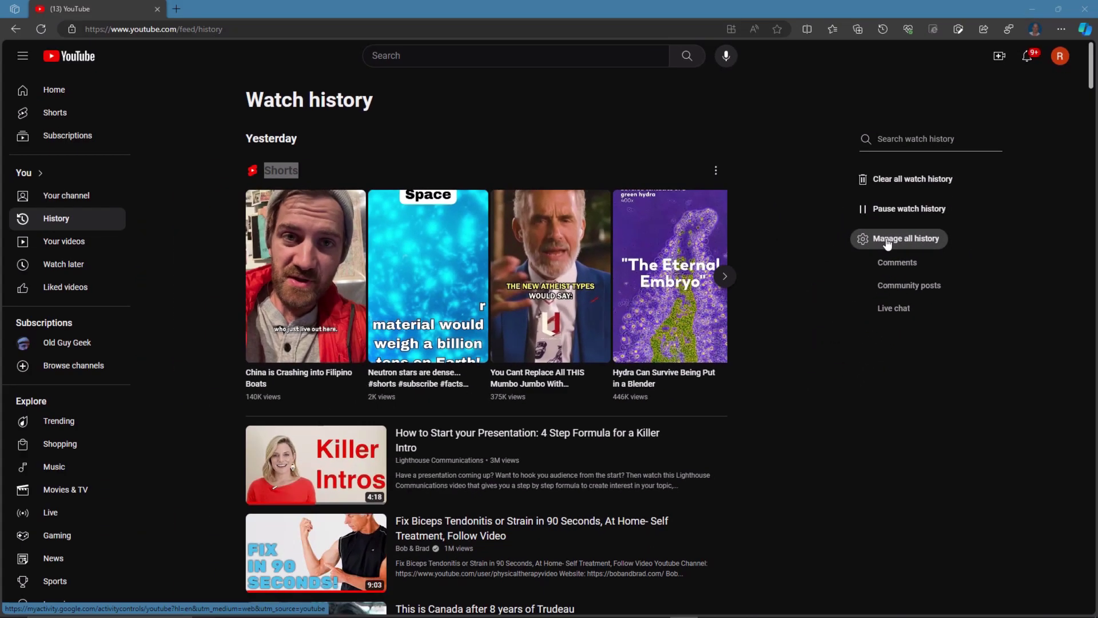
{"action": "left_click", "coordinate": [887, 240]}
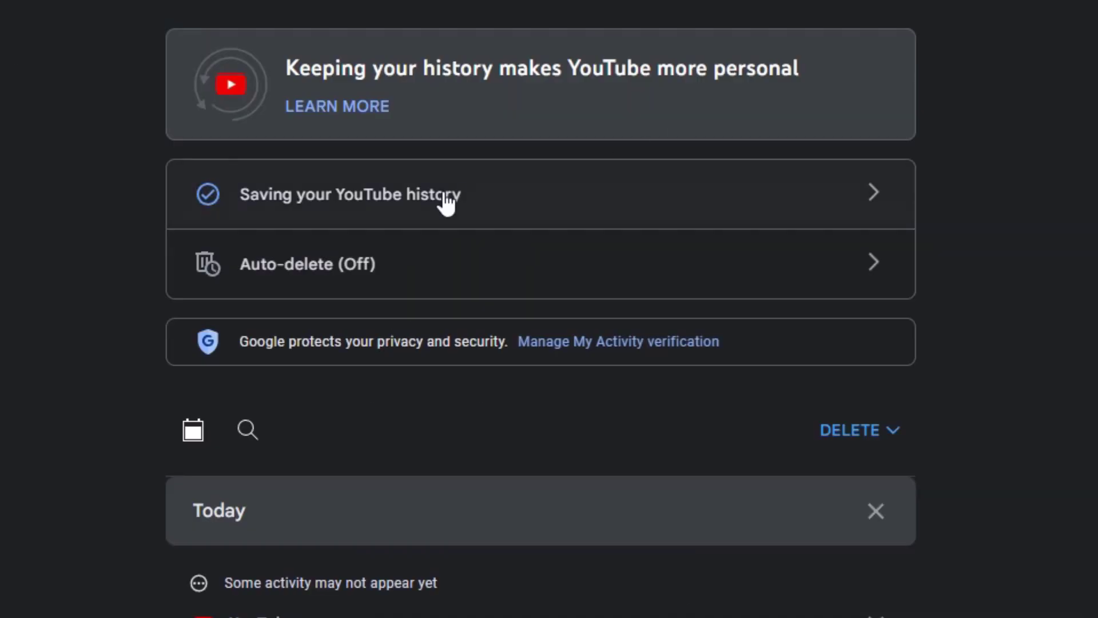
{"action": "left_click", "coordinate": [382, 195]}
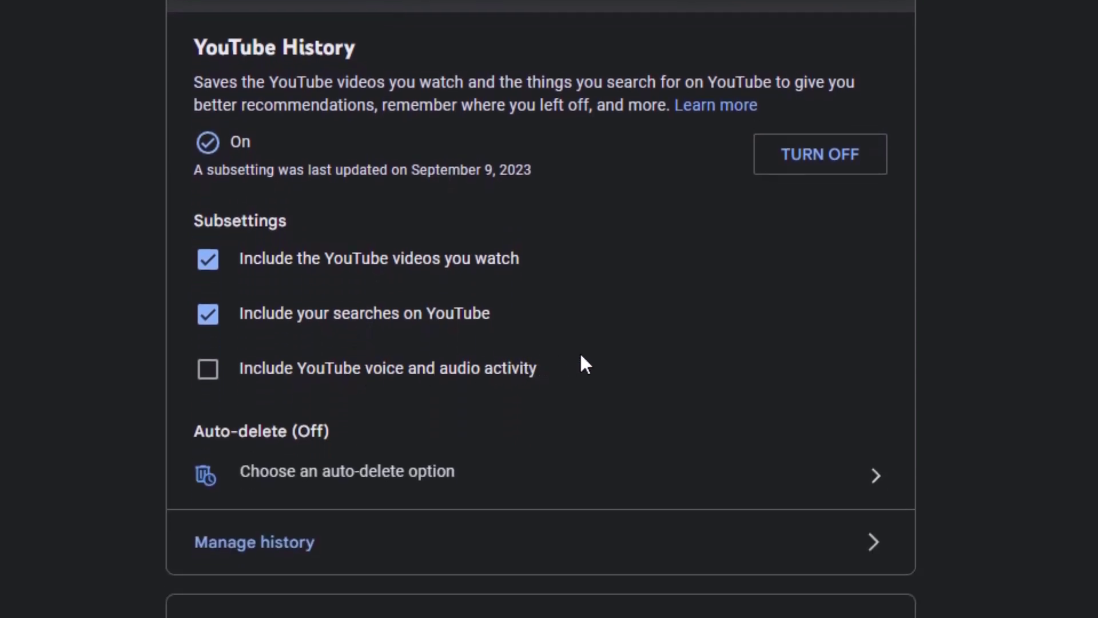
{"action": "scroll", "coordinate": [581, 363], "scroll_direction": "down", "scroll_amount": 5}
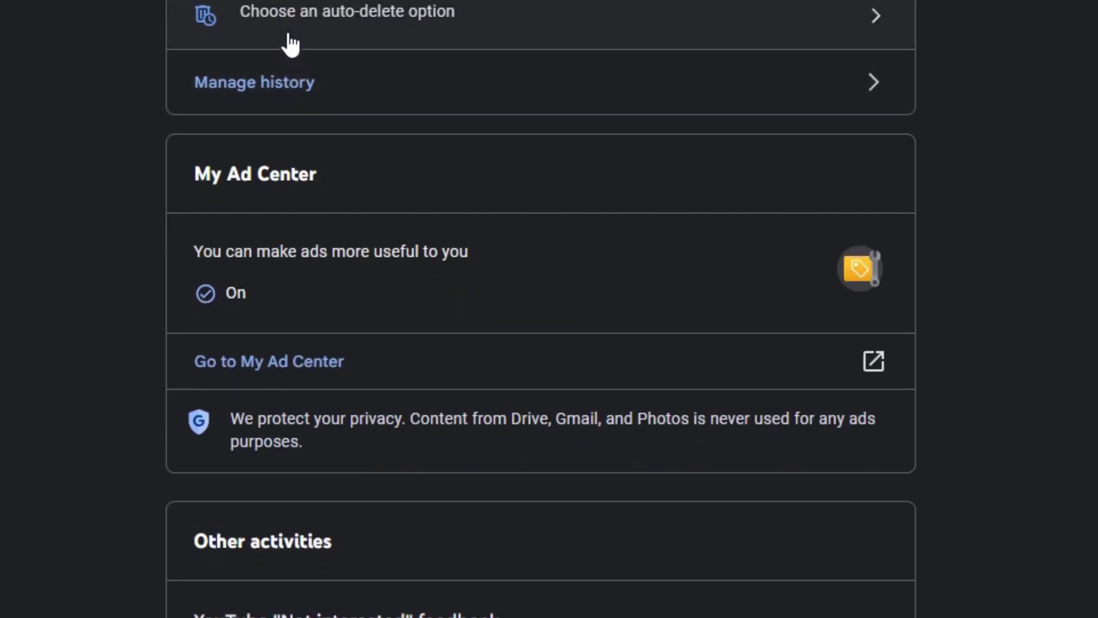
{"action": "left_click", "coordinate": [294, 15]}
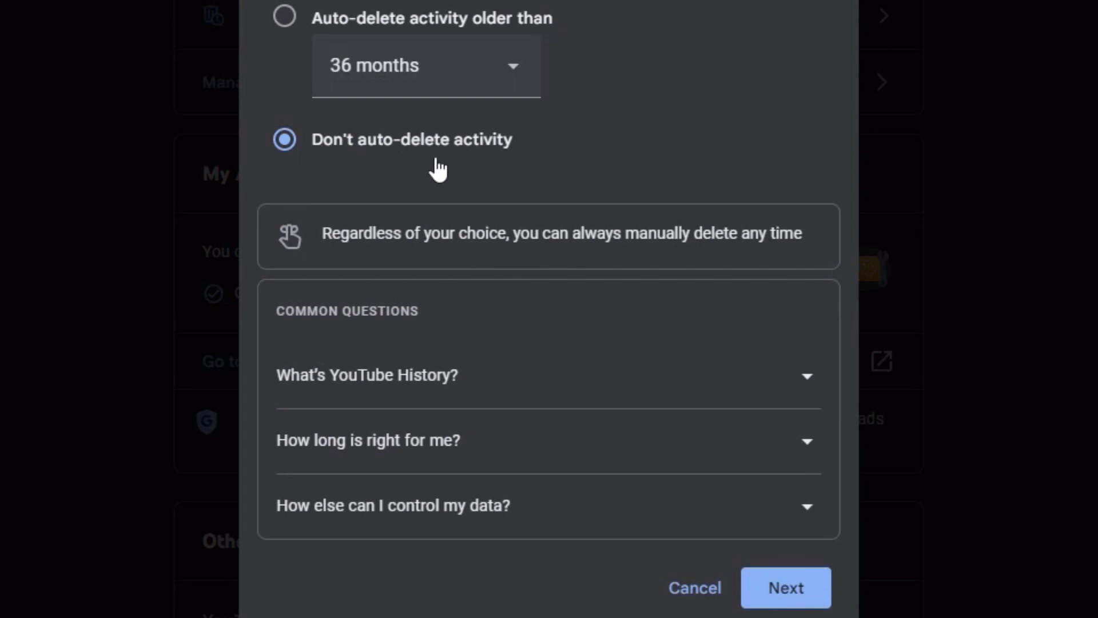
Choose auto-delete of YouTube History activity older than 36 months
{"action": "left_click", "coordinate": [400, 66]}
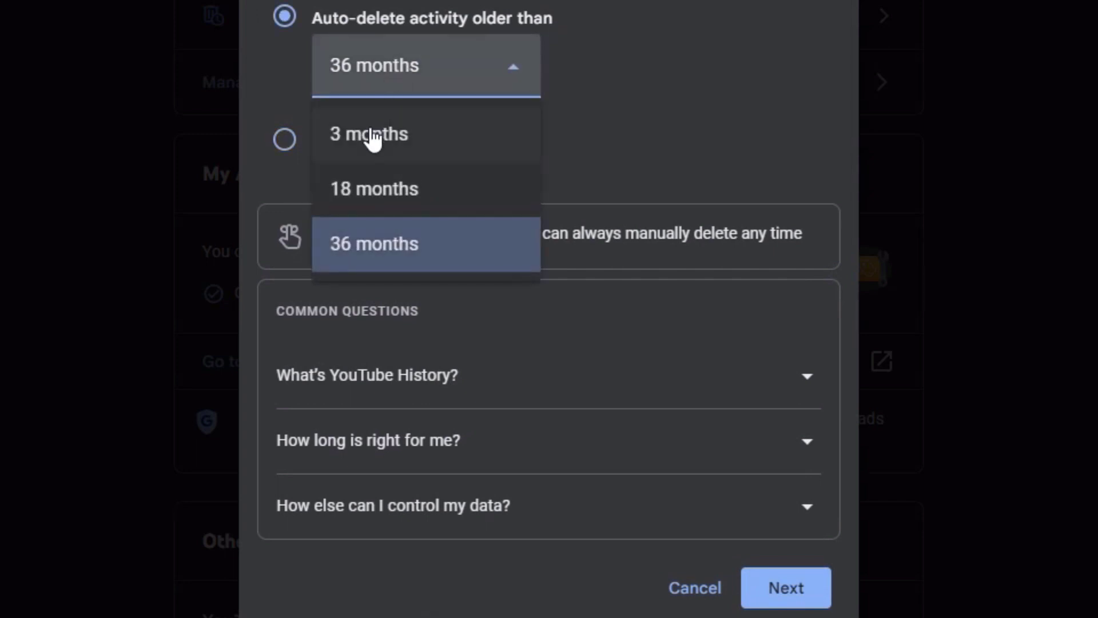
{"action": "left_click", "coordinate": [731, 59]}
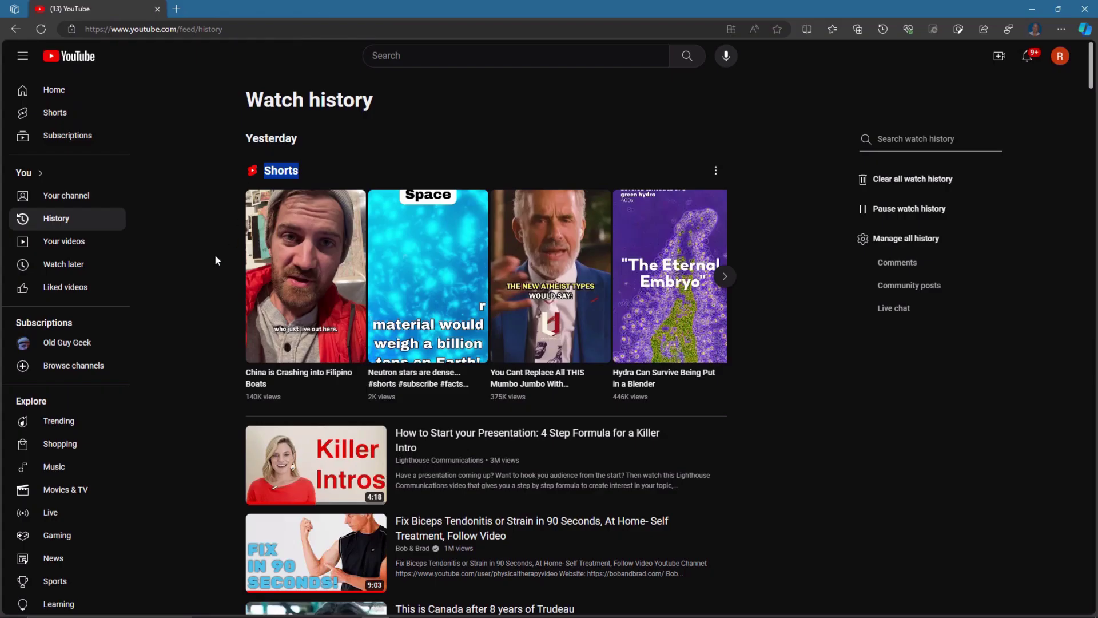
Scroll further down the YouTube watch history to see older entries
{"action": "scroll", "coordinate": [215, 254], "scroll_direction": "down", "scroll_amount": 20}
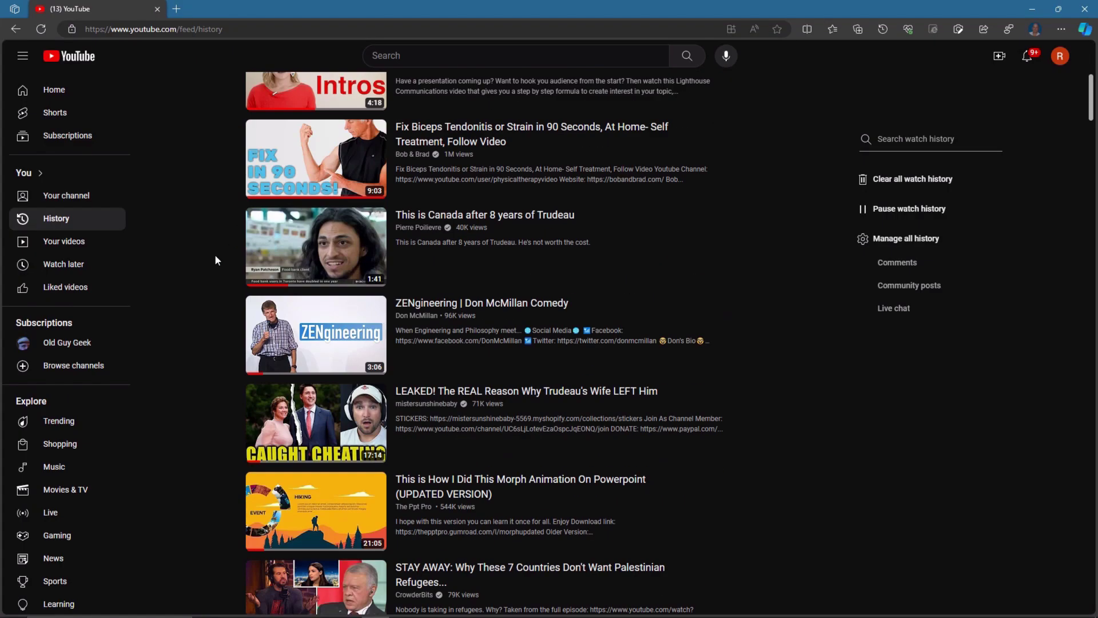
{"action": "scroll", "coordinate": [204, 254], "scroll_direction": "down", "scroll_amount": 15}
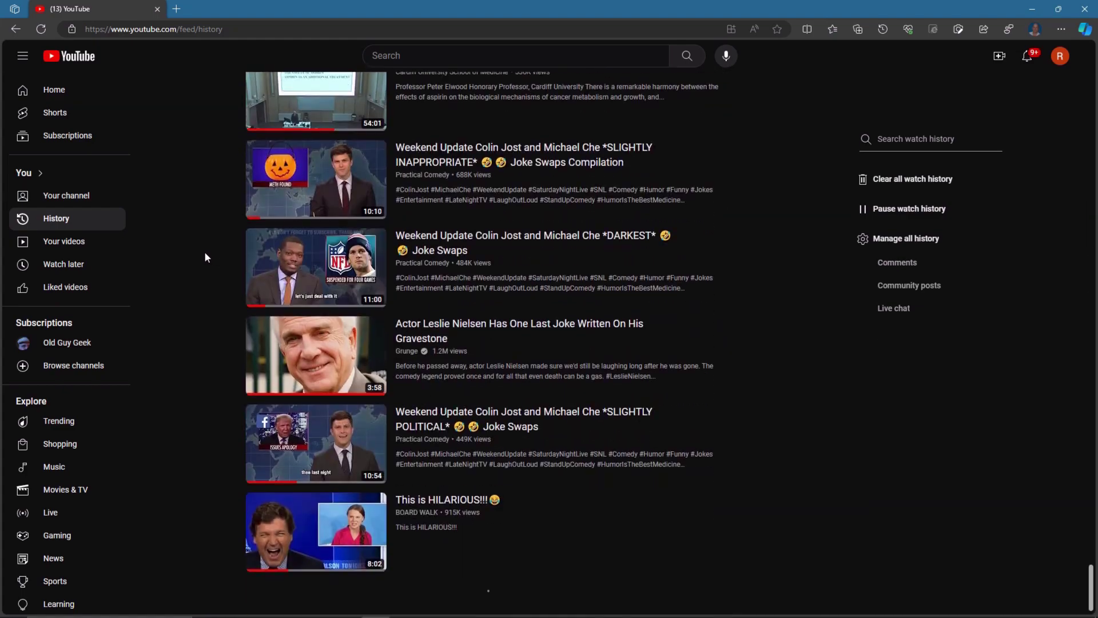
{"action": "scroll", "coordinate": [205, 254], "scroll_direction": "down", "scroll_amount": 1}
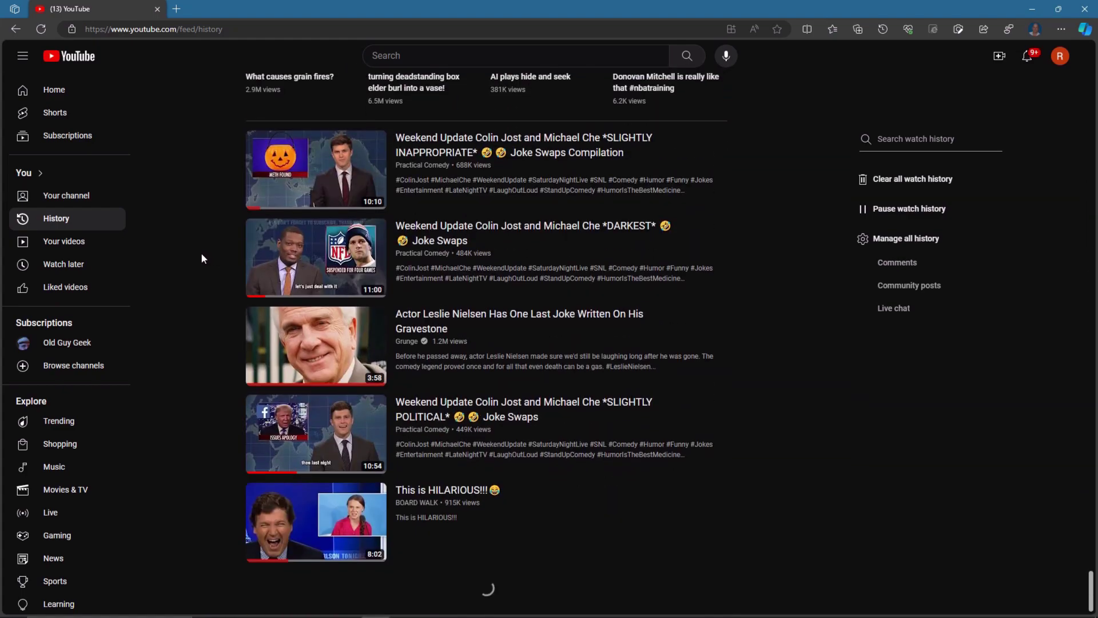
{"action": "scroll", "coordinate": [201, 252], "scroll_direction": "down", "scroll_amount": 8}
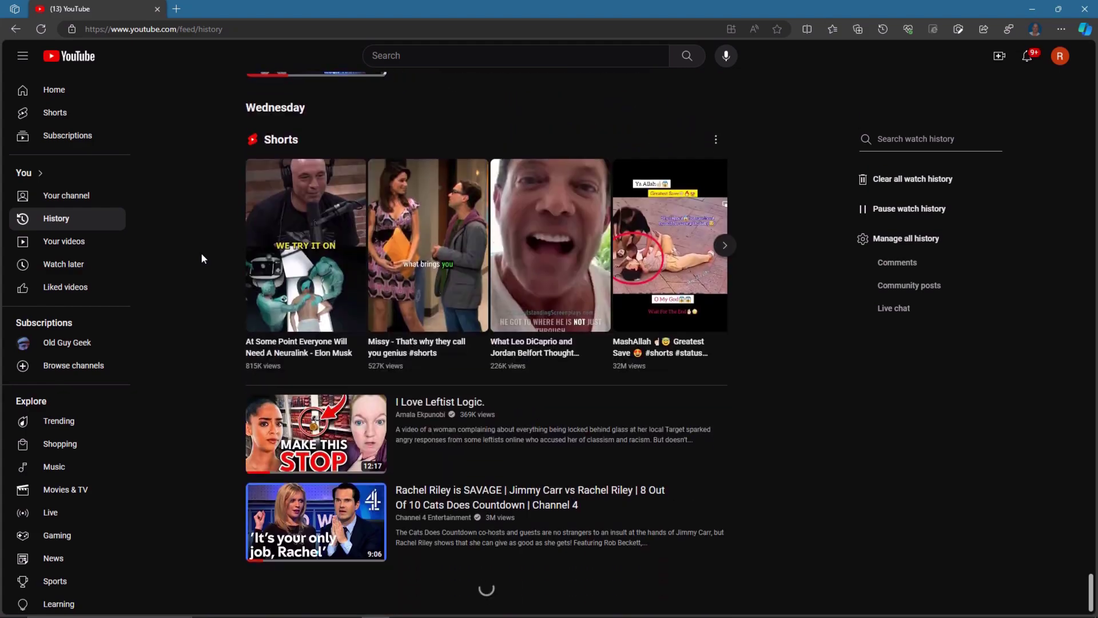
{"action": "scroll", "coordinate": [200, 253], "scroll_direction": "down", "scroll_amount": 12}
{"action": "scroll", "coordinate": [201, 252], "scroll_direction": "down", "scroll_amount": 7}
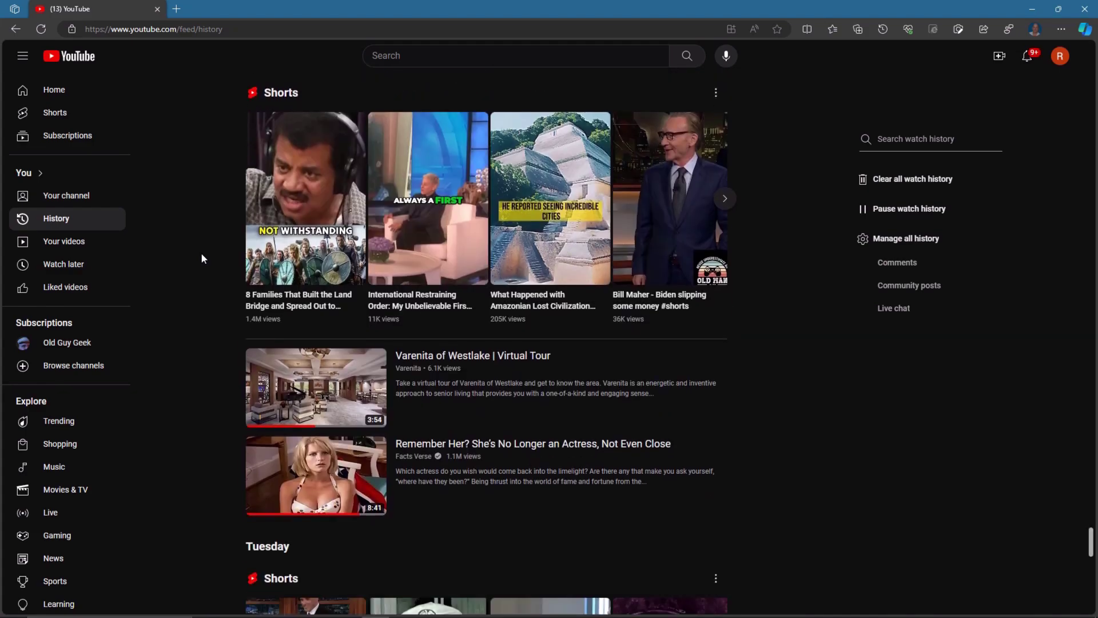
{"action": "left_click_drag", "start_coordinate": [291, 392], "coordinate": [171, 368]}
{"action": "scroll", "coordinate": [173, 366], "scroll_direction": "down", "scroll_amount": 4}
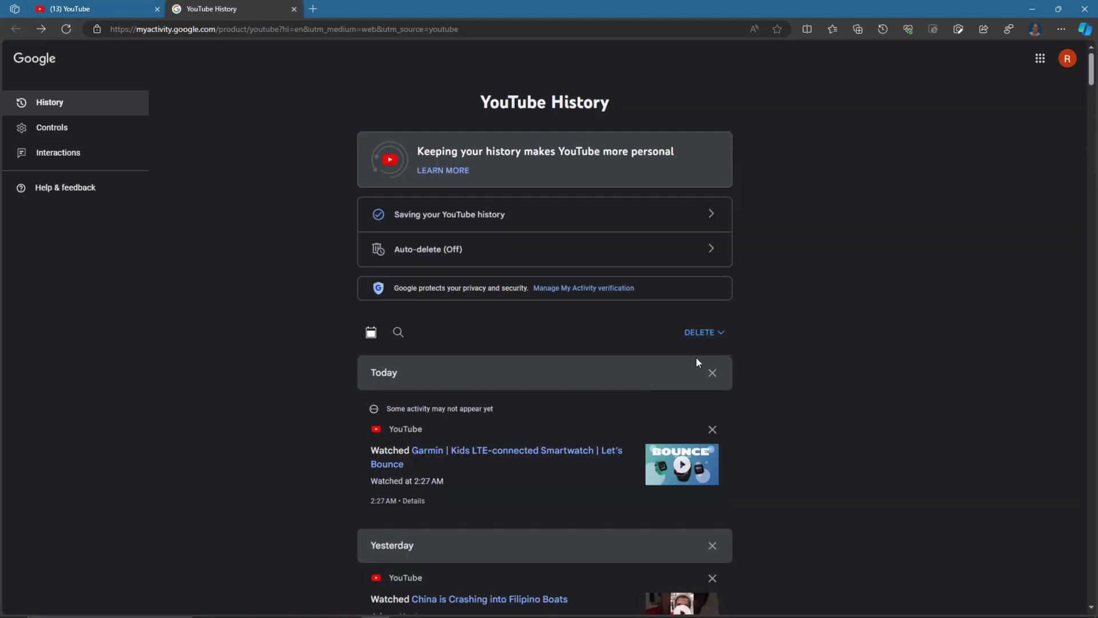
{"action": "left_click", "coordinate": [722, 335]}
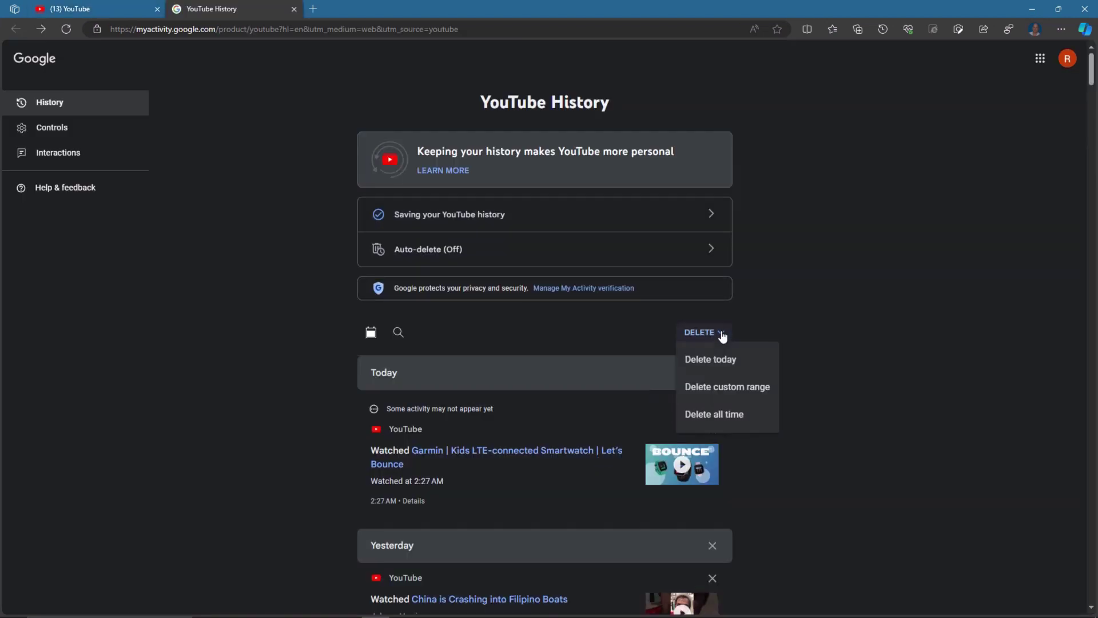
{"action": "left_click", "coordinate": [709, 388]}
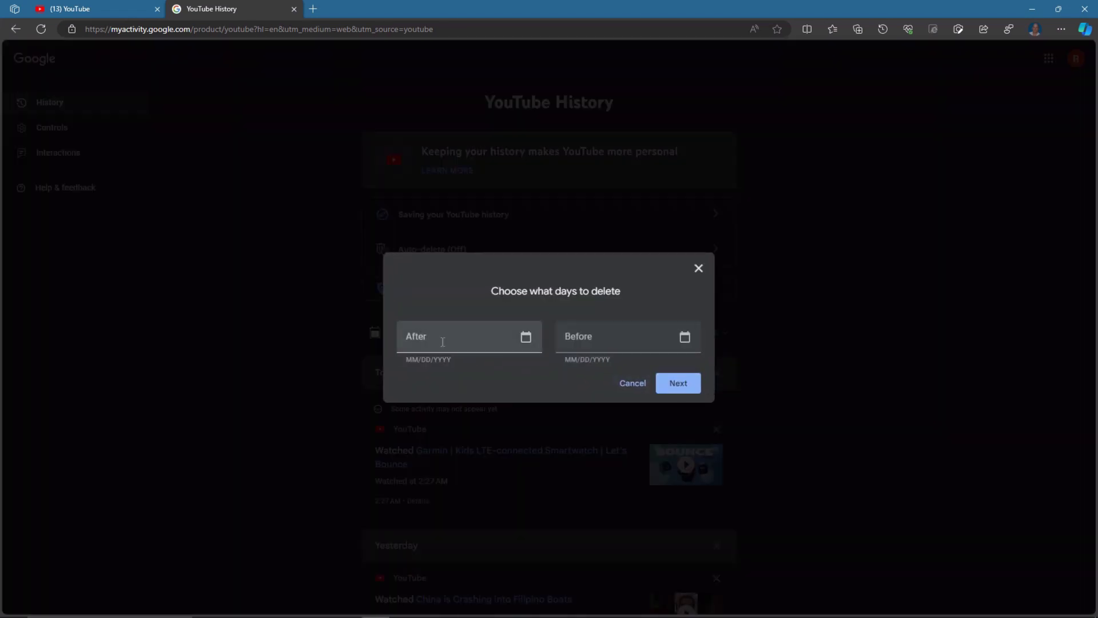
{"action": "left_click", "coordinate": [633, 386]}
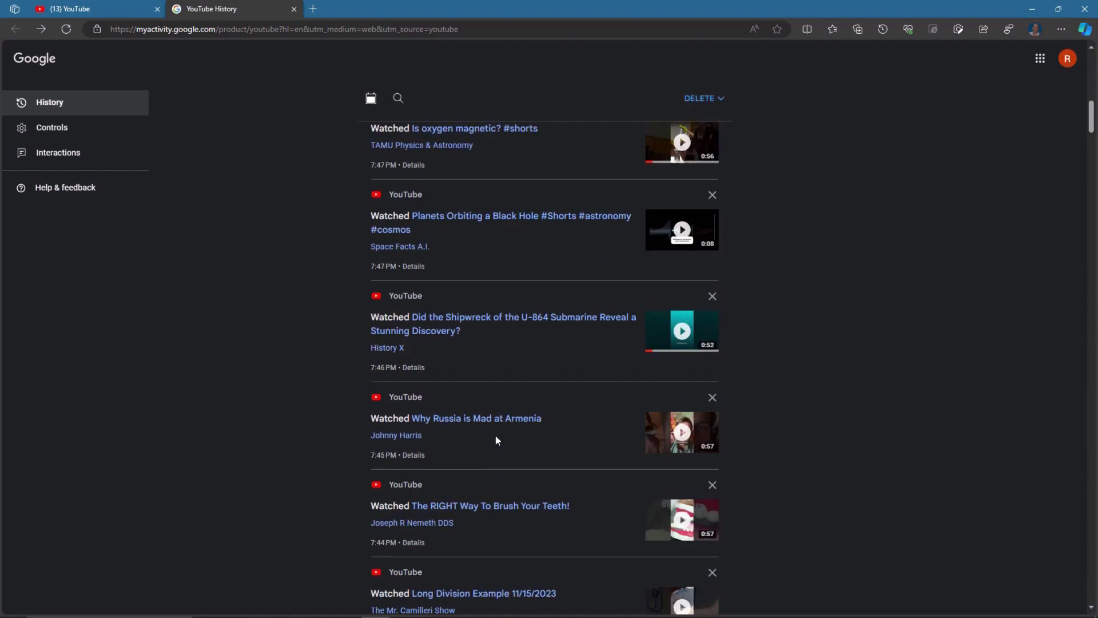
Delete the Brian Cox 'Life Is Just Chemistry' entry from the watch history
{"action": "scroll", "coordinate": [496, 439], "scroll_direction": "down", "scroll_amount": 15}
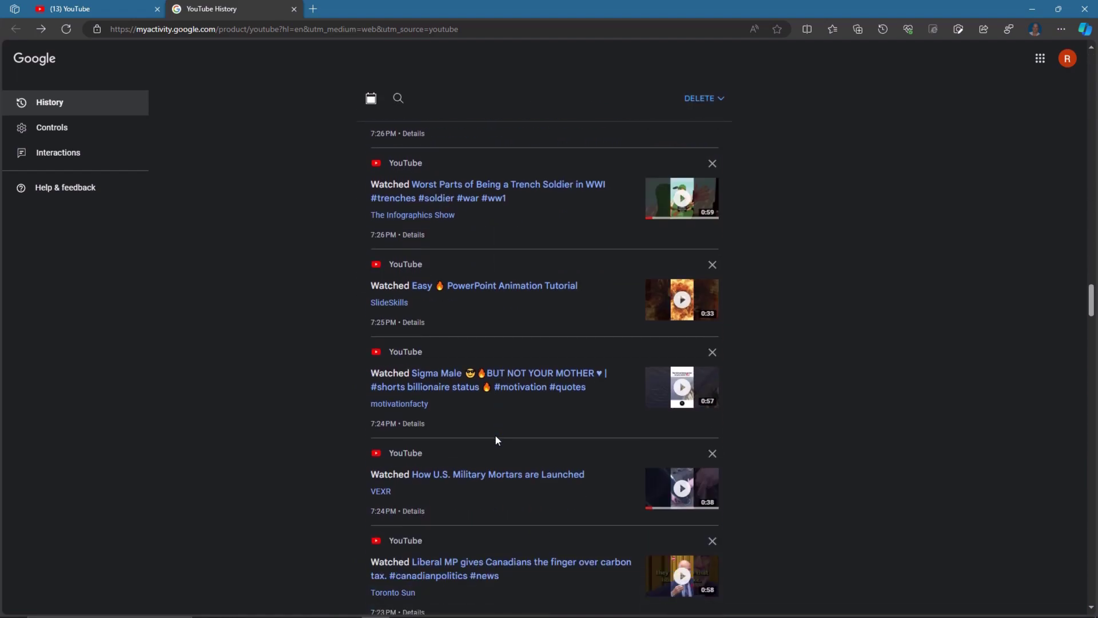
{"action": "scroll", "coordinate": [495, 439], "scroll_direction": "down", "scroll_amount": 15}
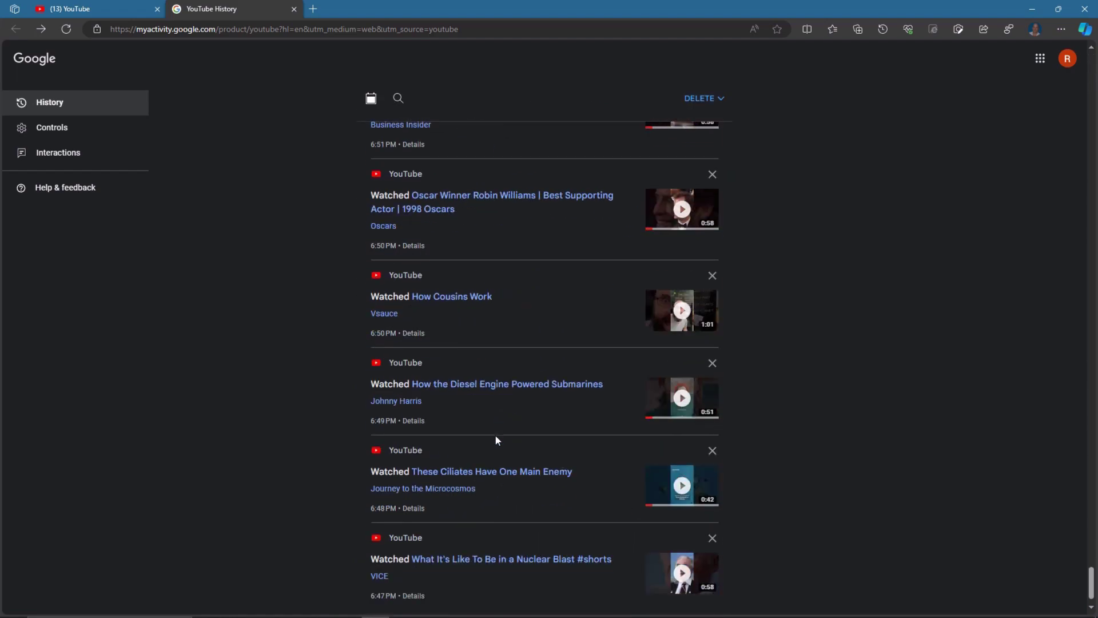
{"action": "scroll", "coordinate": [536, 538], "scroll_direction": "down", "scroll_amount": 15}
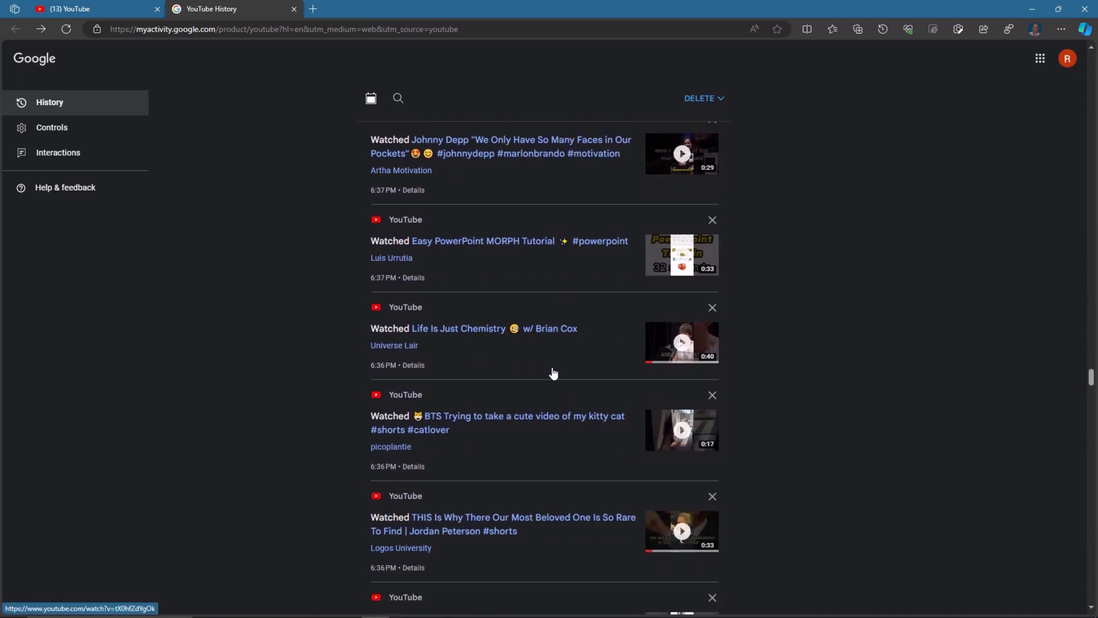
{"action": "left_click", "coordinate": [712, 309]}
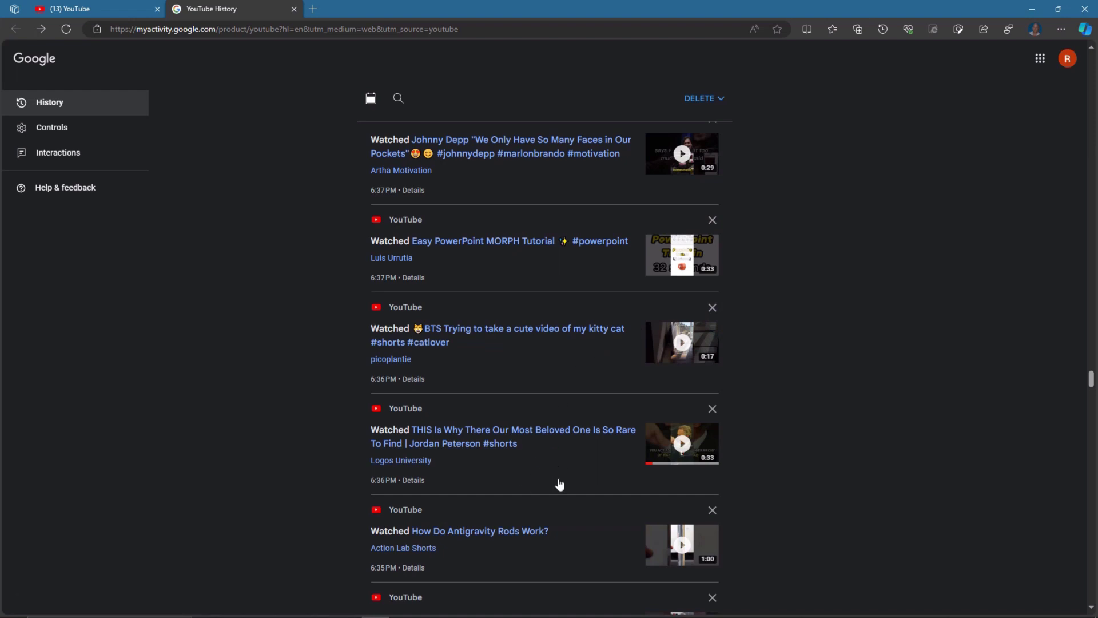
Delete 'How Do Antigravity Rods Work?', undo that deletion, and scroll further down
{"action": "scroll", "coordinate": [560, 484], "scroll_direction": "down", "scroll_amount": 4}
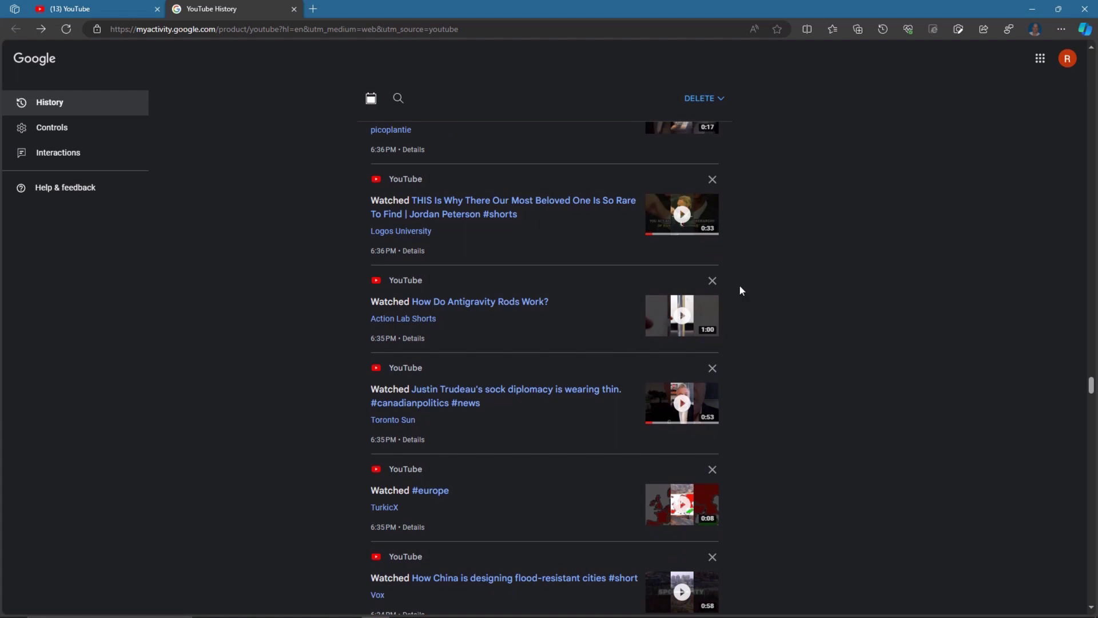
{"action": "left_click", "coordinate": [715, 283]}
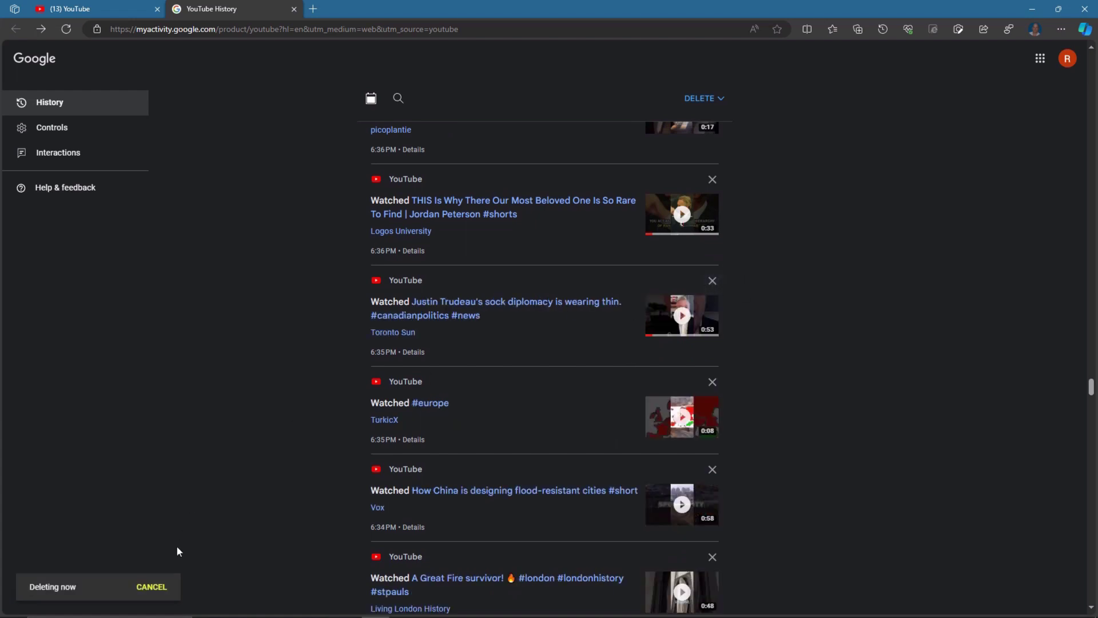
{"action": "left_click", "coordinate": [151, 589]}
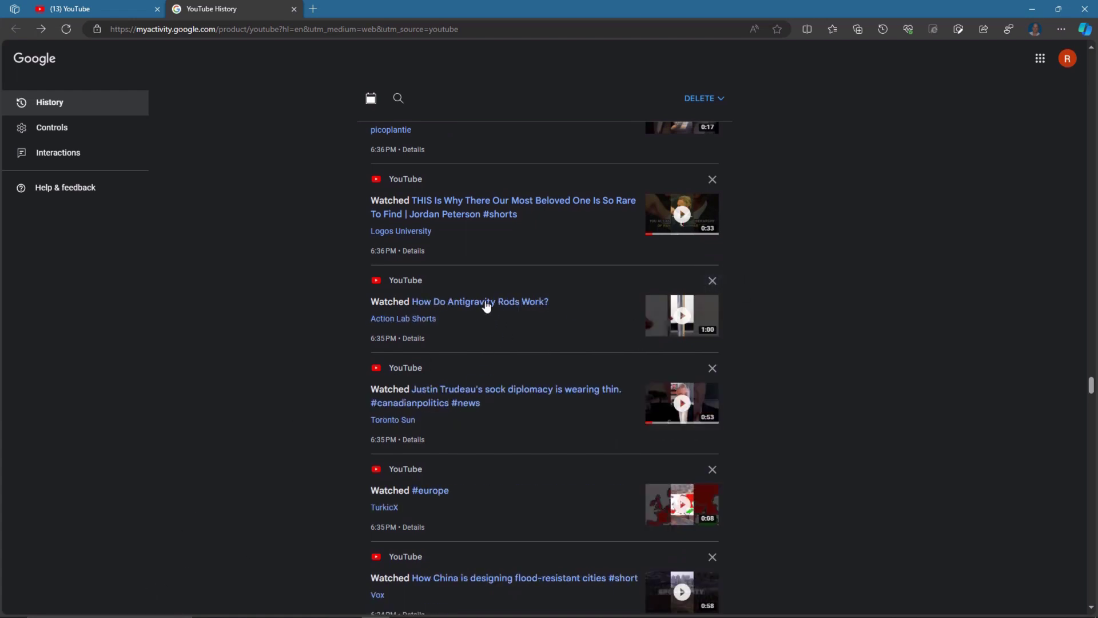
{"action": "scroll", "coordinate": [568, 423], "scroll_direction": "down", "scroll_amount": 10}
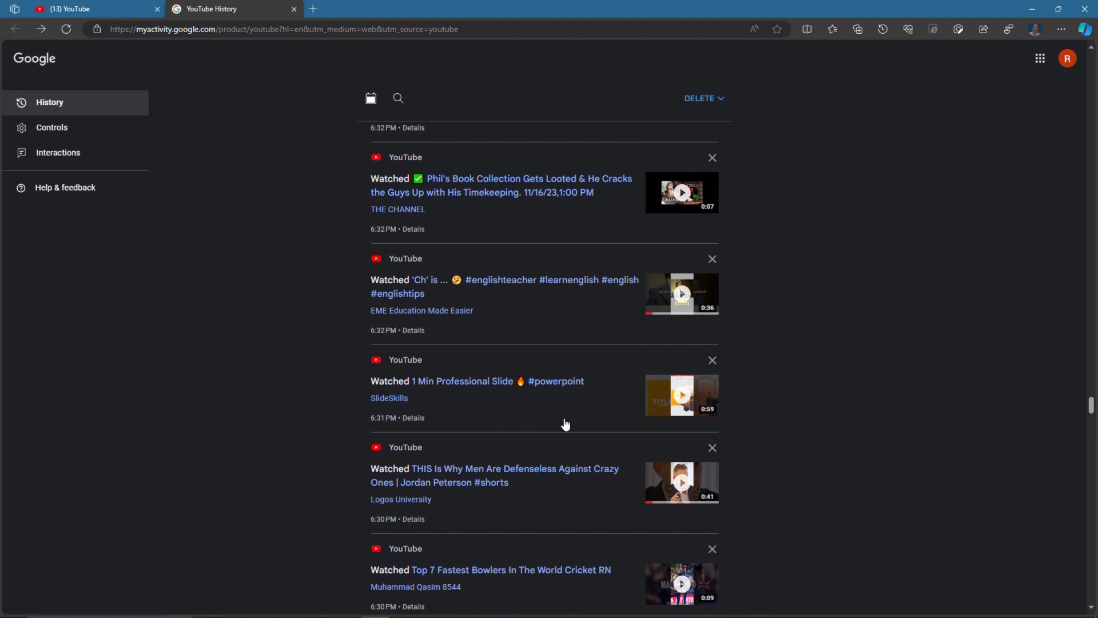
{"action": "scroll", "coordinate": [559, 422], "scroll_direction": "down", "scroll_amount": 8}
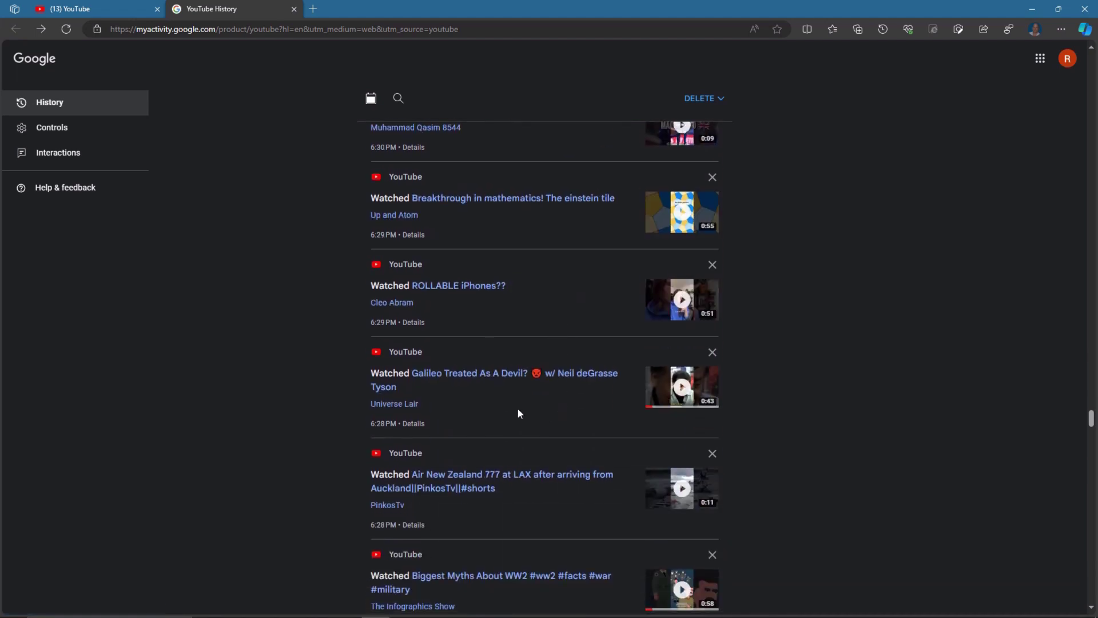
{"action": "scroll", "coordinate": [518, 411], "scroll_direction": "down", "scroll_amount": 8}
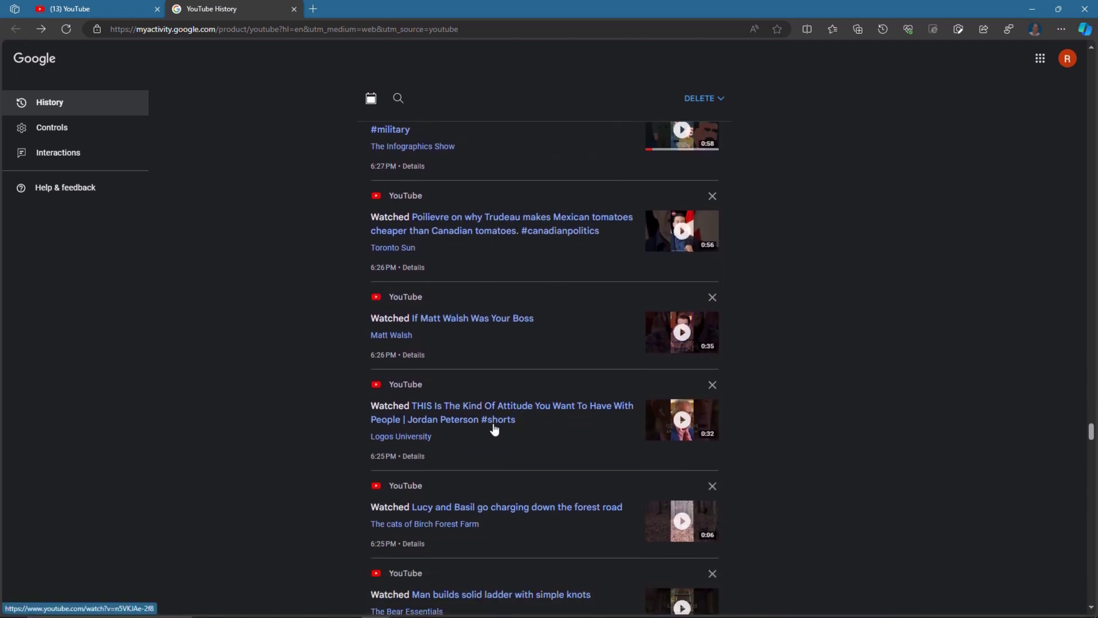
{"action": "scroll", "coordinate": [522, 446], "scroll_direction": "down", "scroll_amount": 10}
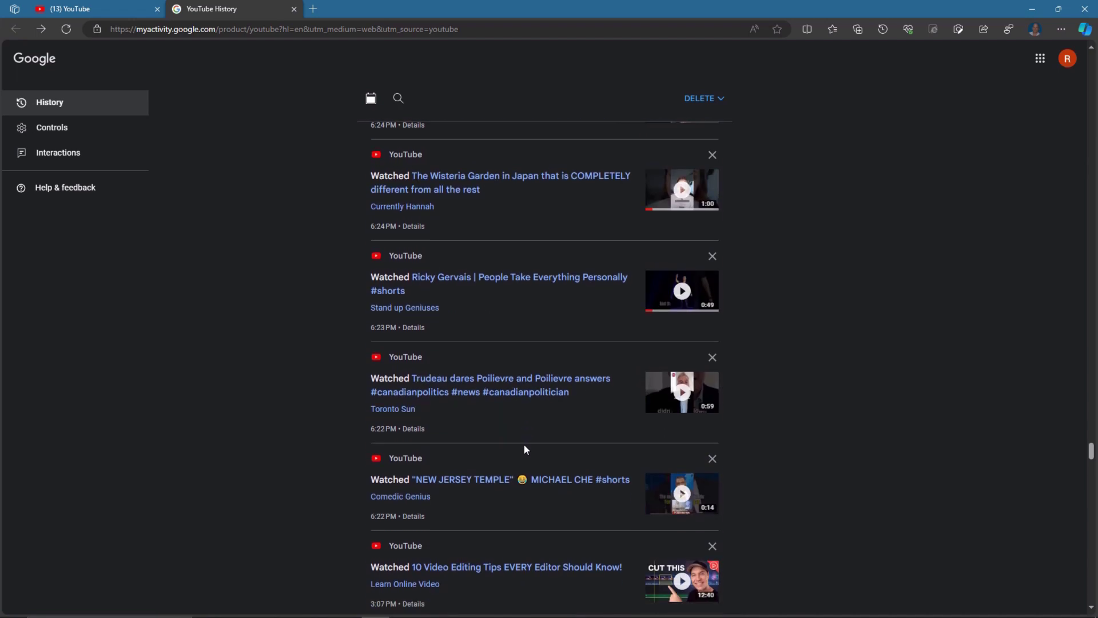
{"action": "scroll", "coordinate": [505, 405], "scroll_direction": "down", "scroll_amount": 12}
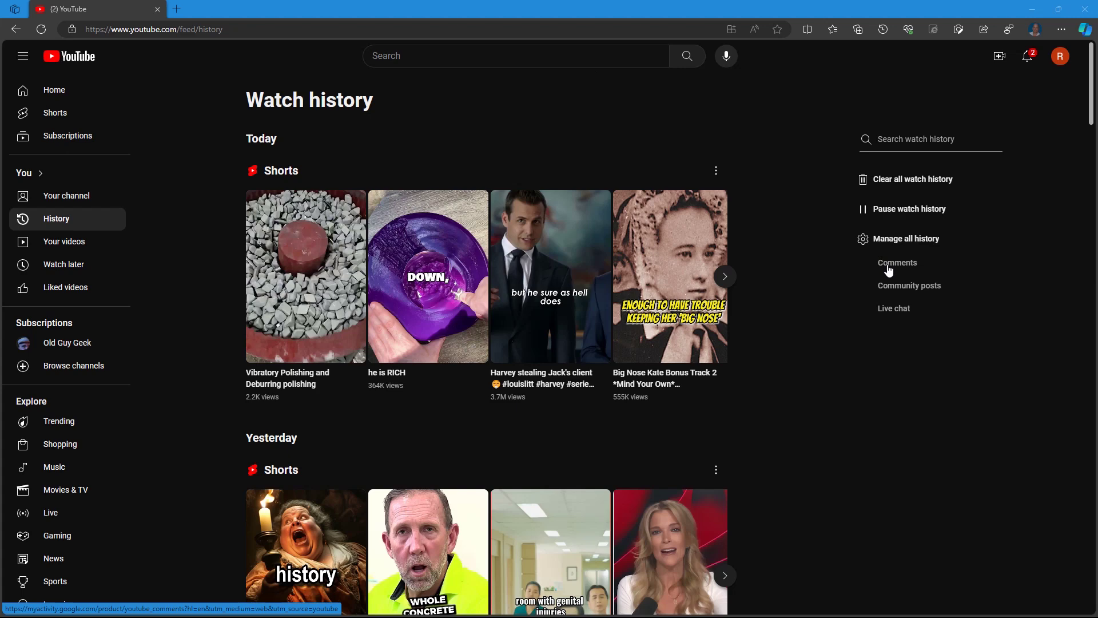
Browse your YouTube comments list in My Activity, then close the My Activity page
{"action": "left_click", "coordinate": [888, 265]}
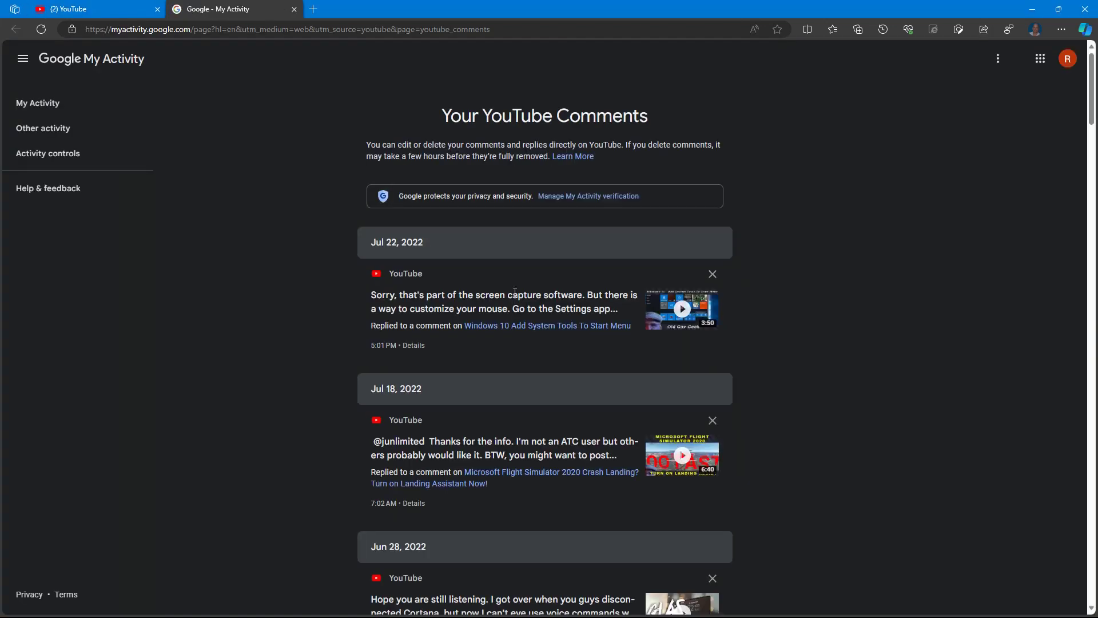
{"action": "scroll", "coordinate": [546, 252], "scroll_direction": "down", "scroll_amount": 15}
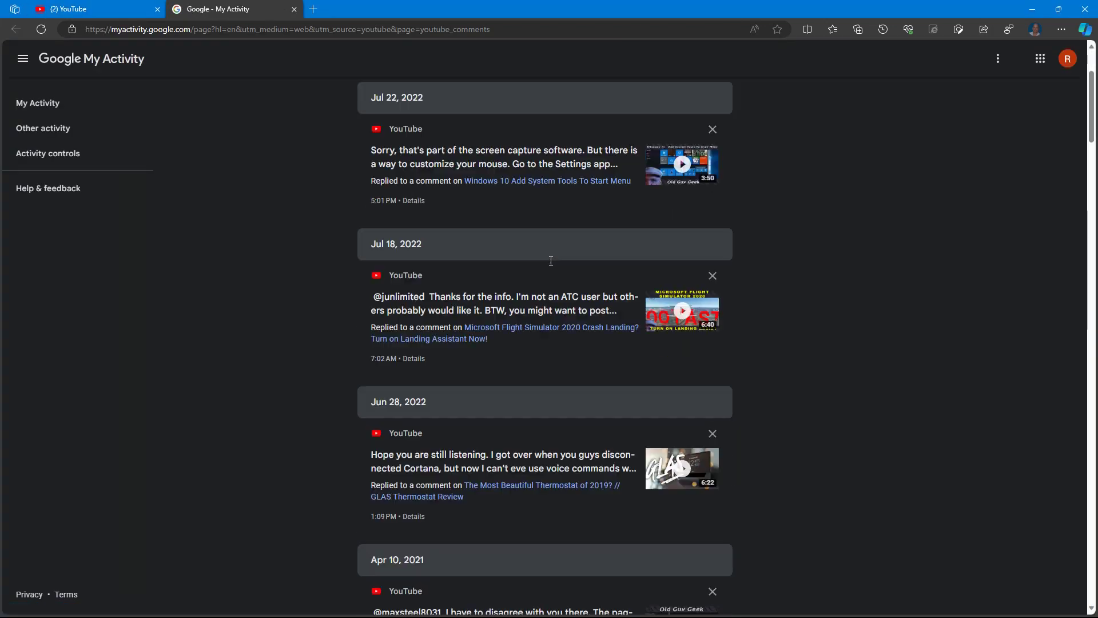
{"action": "scroll", "coordinate": [550, 265], "scroll_direction": "down", "scroll_amount": 20}
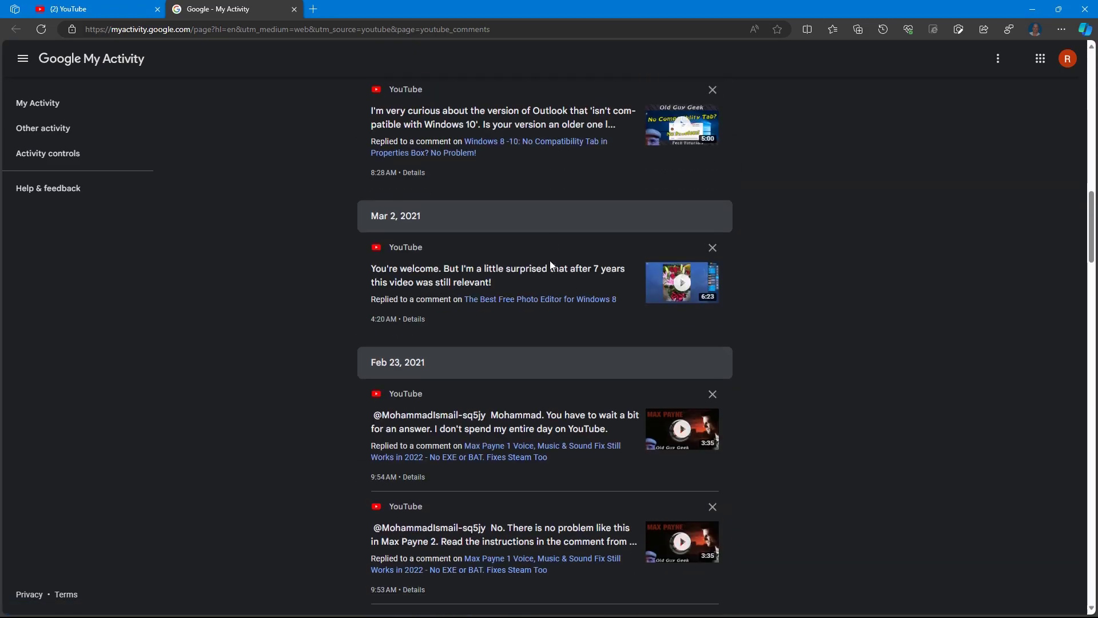
{"action": "scroll", "coordinate": [550, 265], "scroll_direction": "up", "scroll_amount": 20}
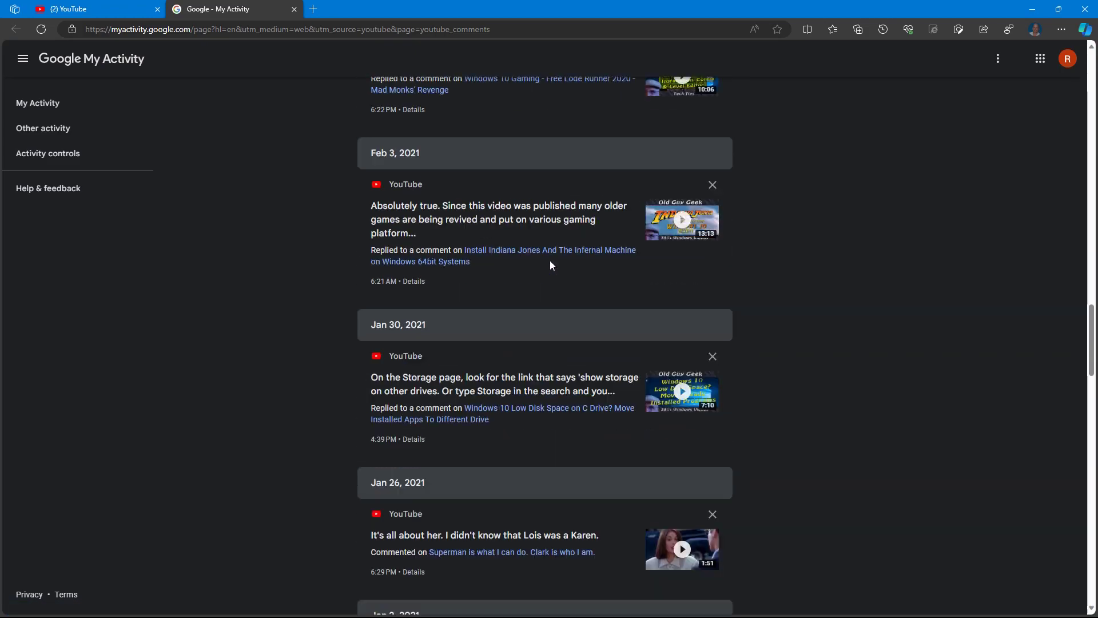
{"action": "scroll", "coordinate": [547, 269], "scroll_direction": "up", "scroll_amount": 4}
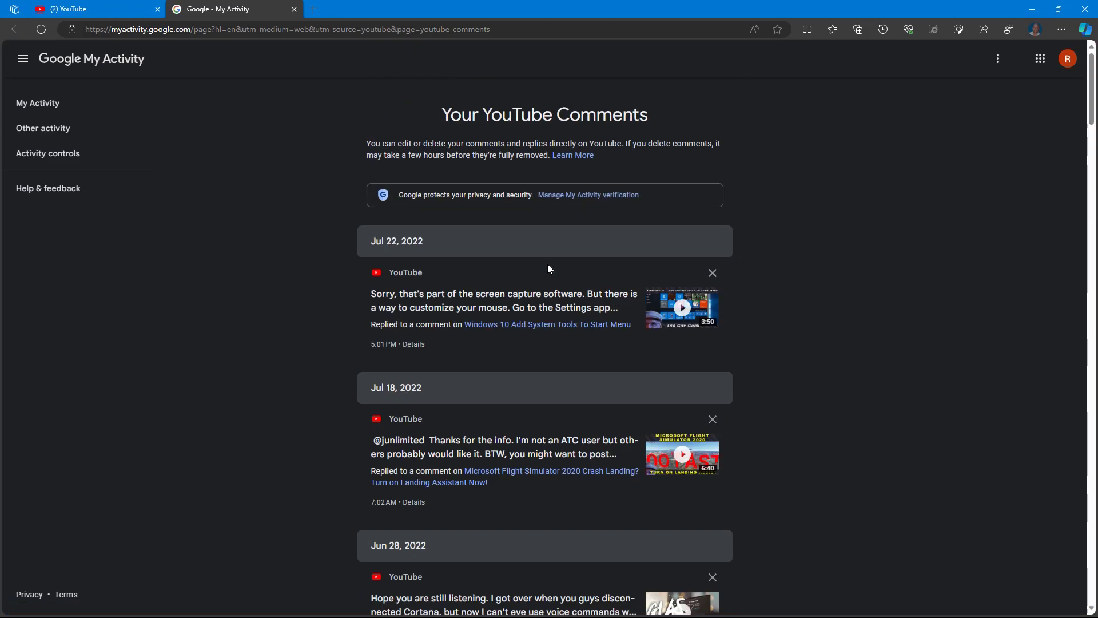
{"action": "left_click", "coordinate": [294, 10]}
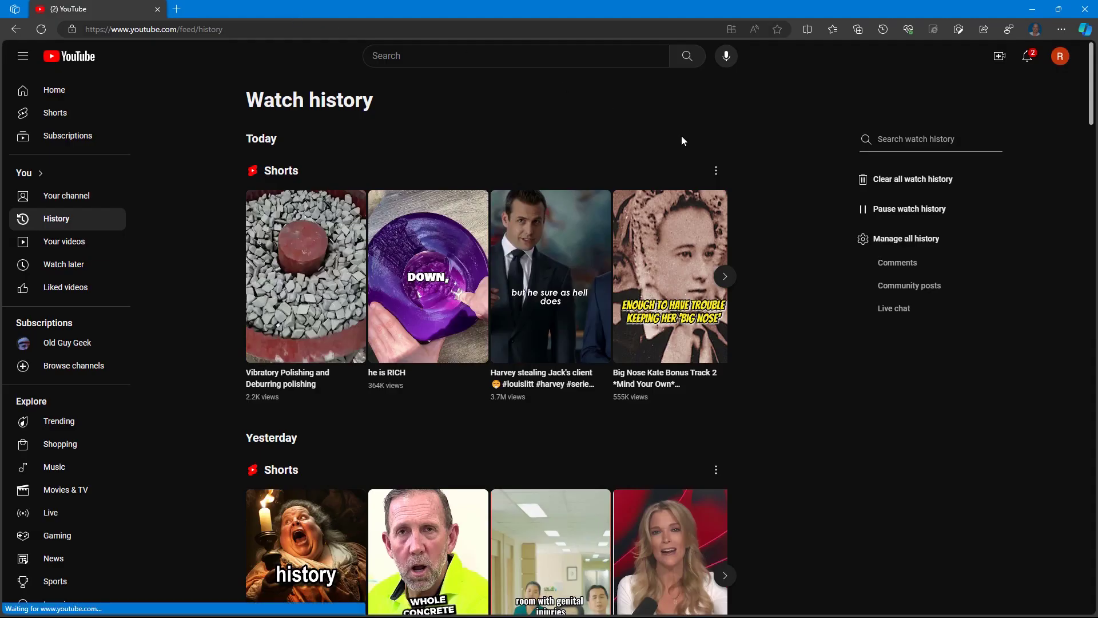
{"action": "left_click", "coordinate": [887, 287]}
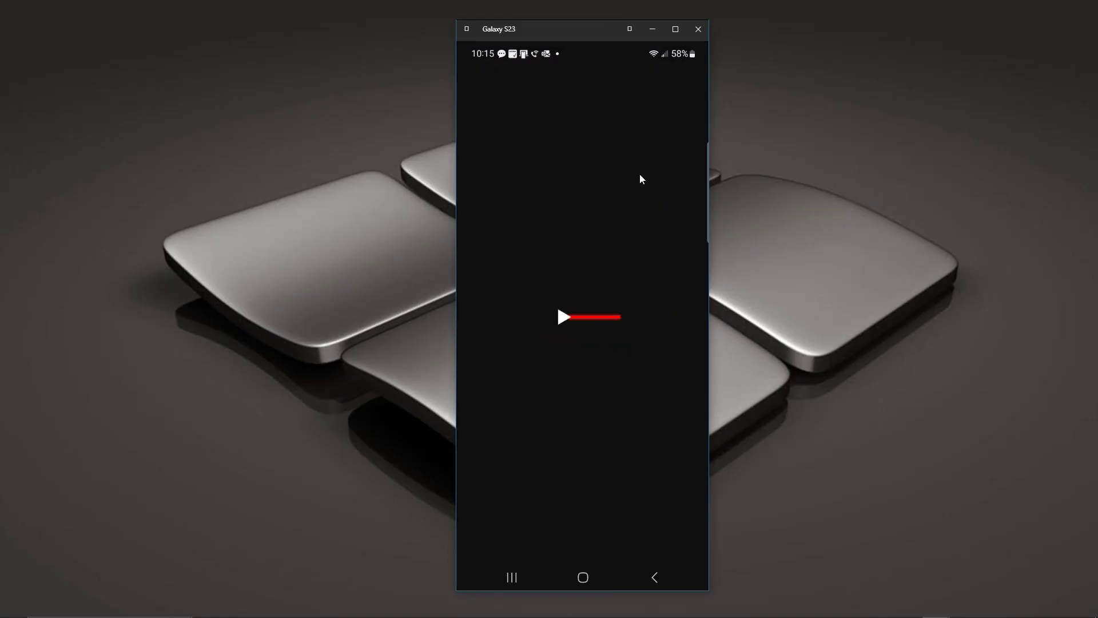
On the phone, go to the You page and bring up History's options menu
{"action": "scroll", "coordinate": [578, 170], "scroll_direction": "down", "scroll_amount": 1}
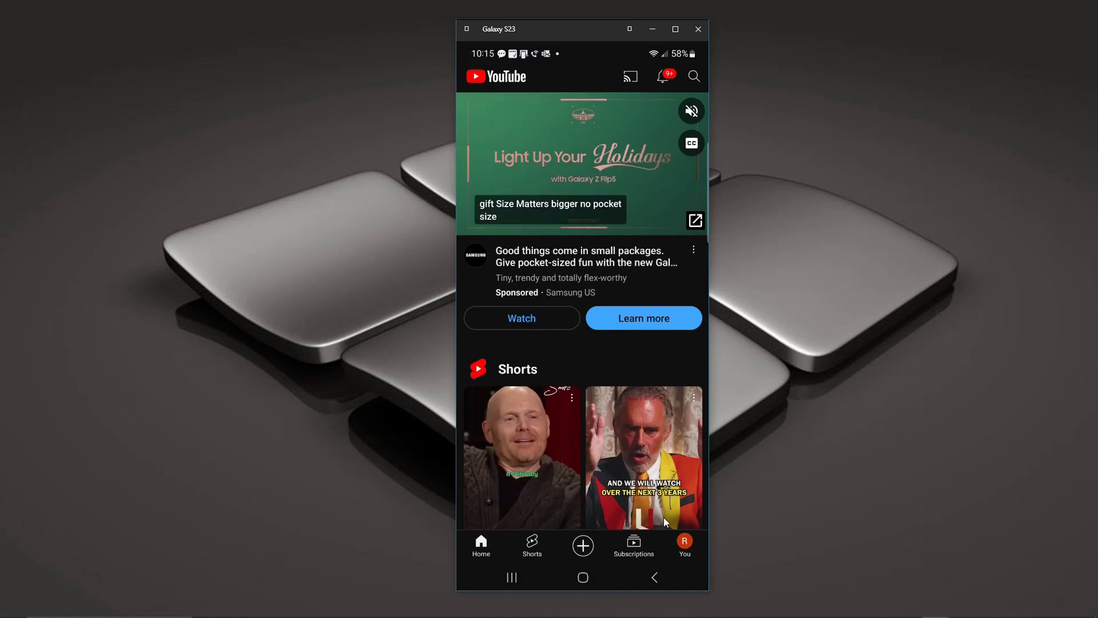
{"action": "left_click", "coordinate": [684, 544]}
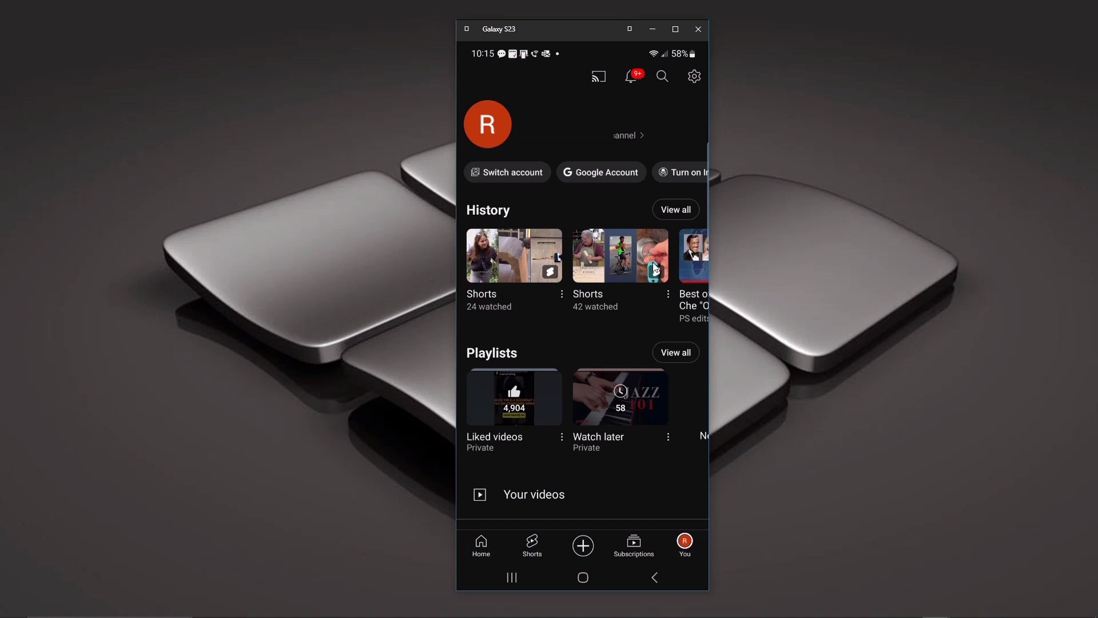
{"action": "left_click", "coordinate": [562, 294]}
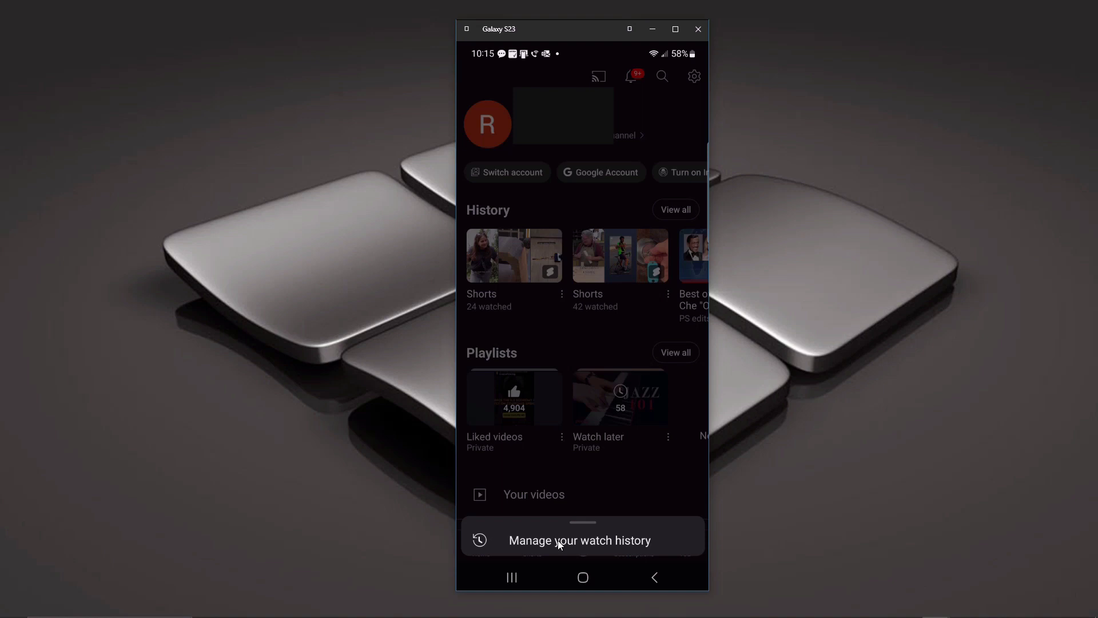
From app settings, reach the account's YouTube History controls: saving on, 3-month auto-delete
{"action": "left_click", "coordinate": [694, 81]}
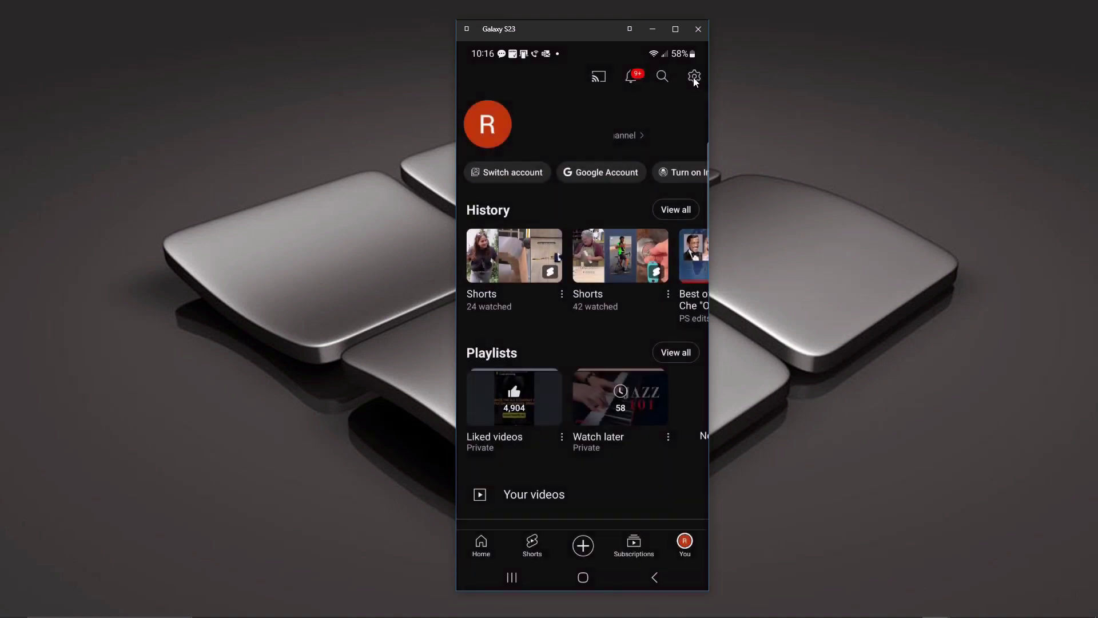
{"action": "left_click", "coordinate": [694, 79]}
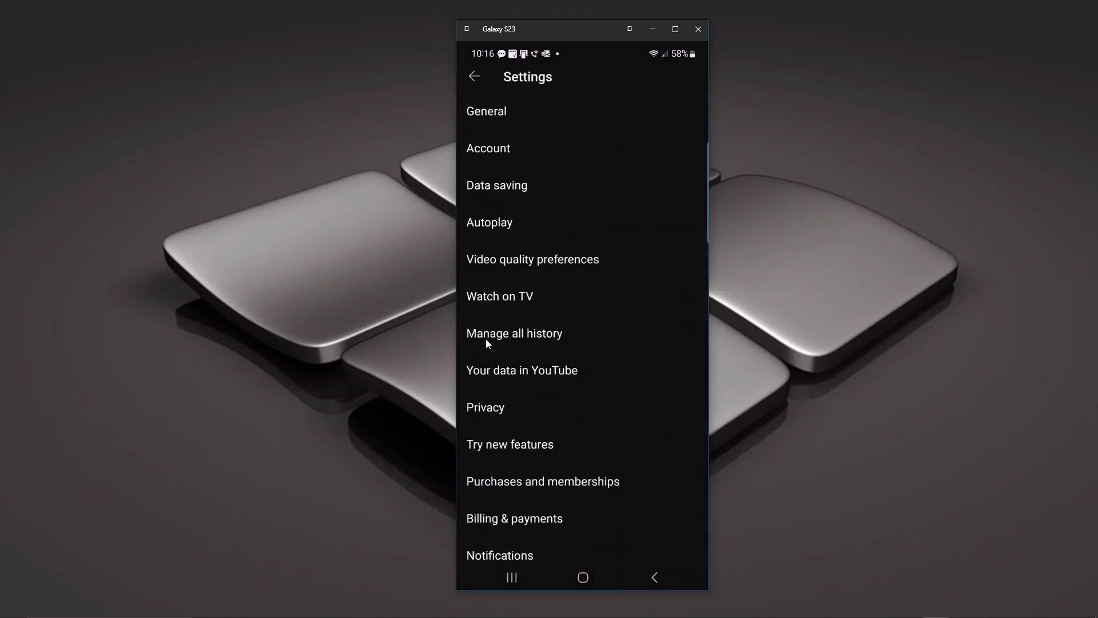
{"action": "left_click", "coordinate": [526, 337]}
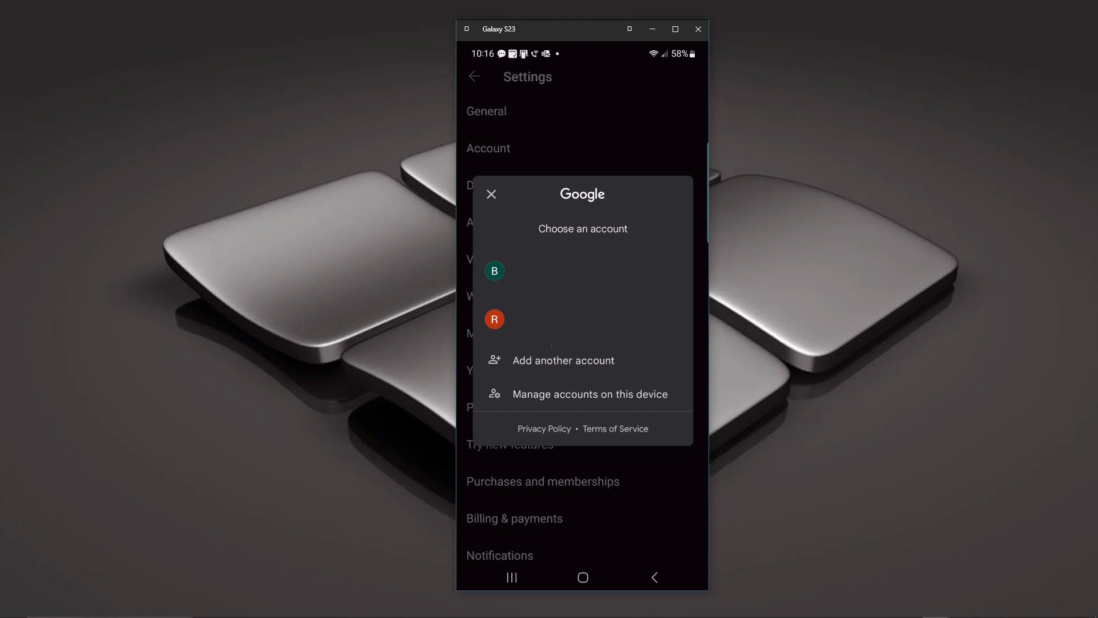
{"action": "left_click", "coordinate": [524, 318]}
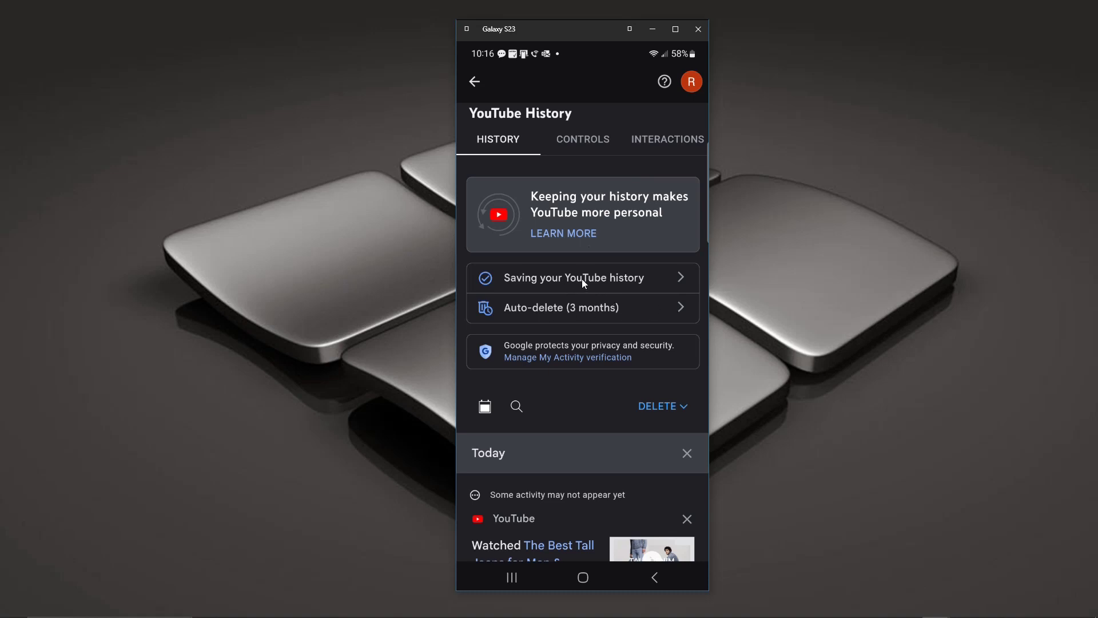
{"action": "left_click", "coordinate": [582, 279]}
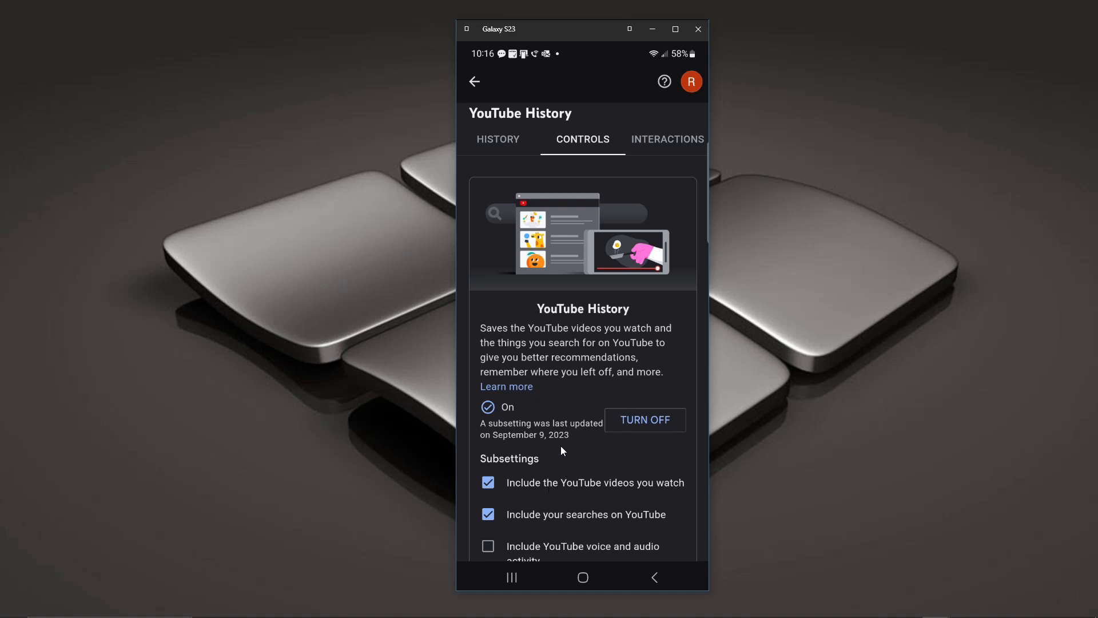
{"action": "scroll", "coordinate": [564, 430], "scroll_direction": "down", "scroll_amount": 2}
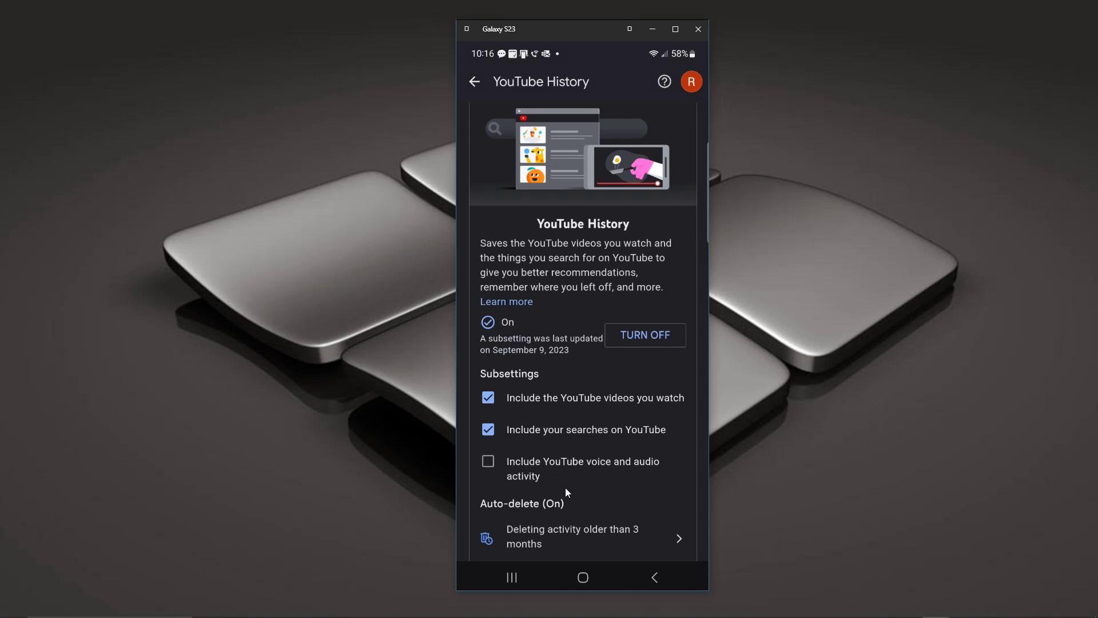
{"action": "scroll", "coordinate": [565, 492], "scroll_direction": "down", "scroll_amount": 1}
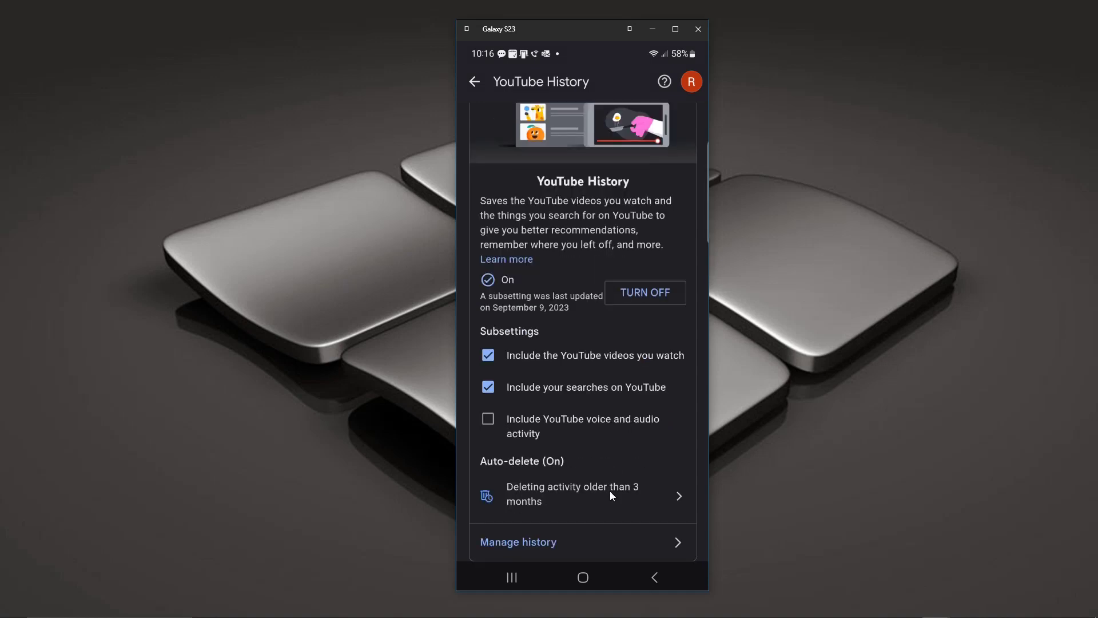
{"action": "scroll", "coordinate": [610, 491], "scroll_direction": "down", "scroll_amount": 2}
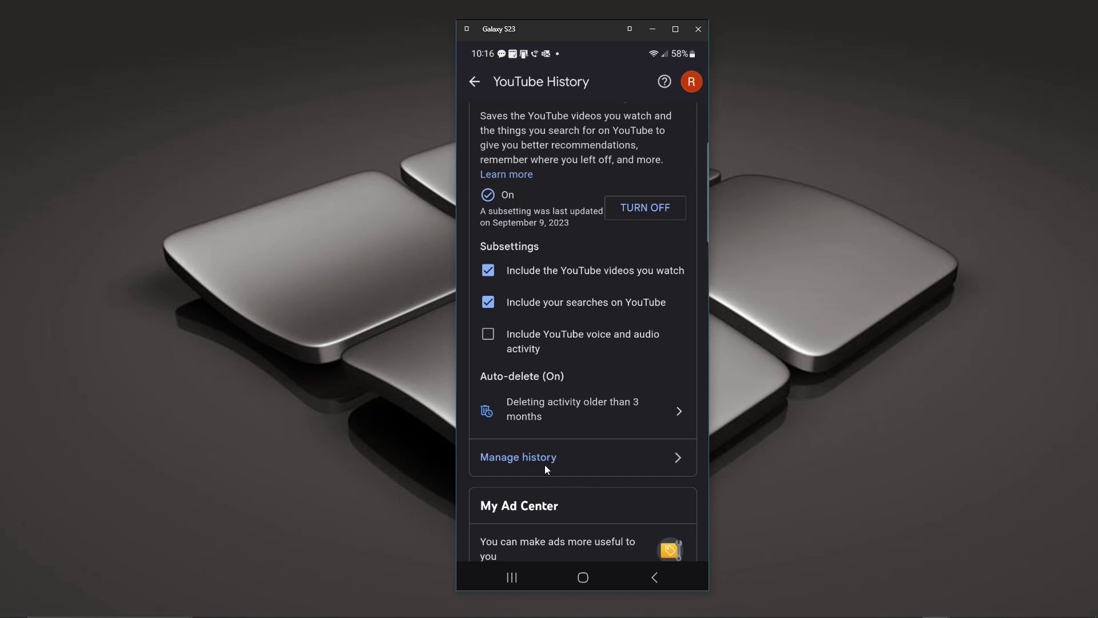
{"action": "left_click", "coordinate": [515, 460]}
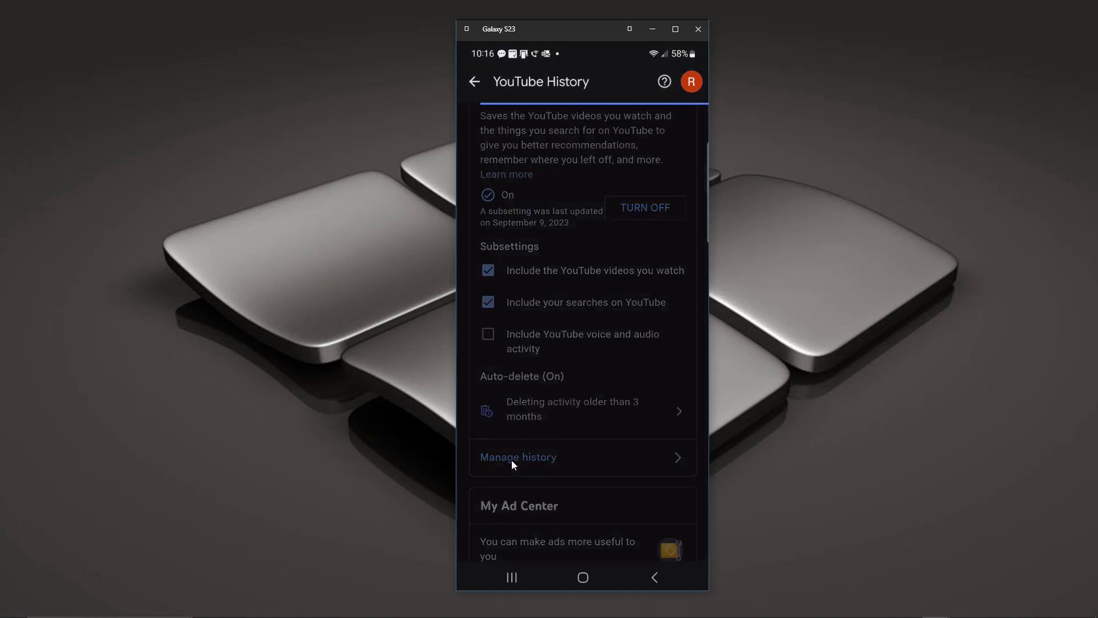
Scroll the watched-video list and delete the 'Amazon Cleaning Musthaves!' entry
{"action": "scroll", "coordinate": [571, 348], "scroll_direction": "up", "scroll_amount": 5}
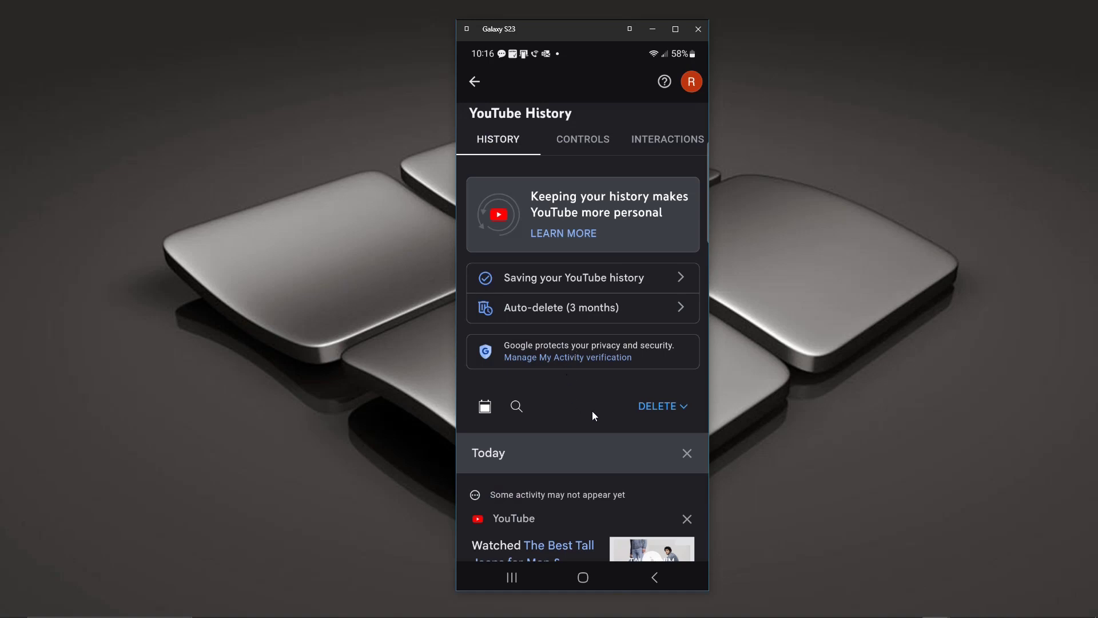
{"action": "scroll", "coordinate": [593, 413], "scroll_direction": "down", "scroll_amount": 5}
{"action": "scroll", "coordinate": [593, 413], "scroll_direction": "down", "scroll_amount": 4}
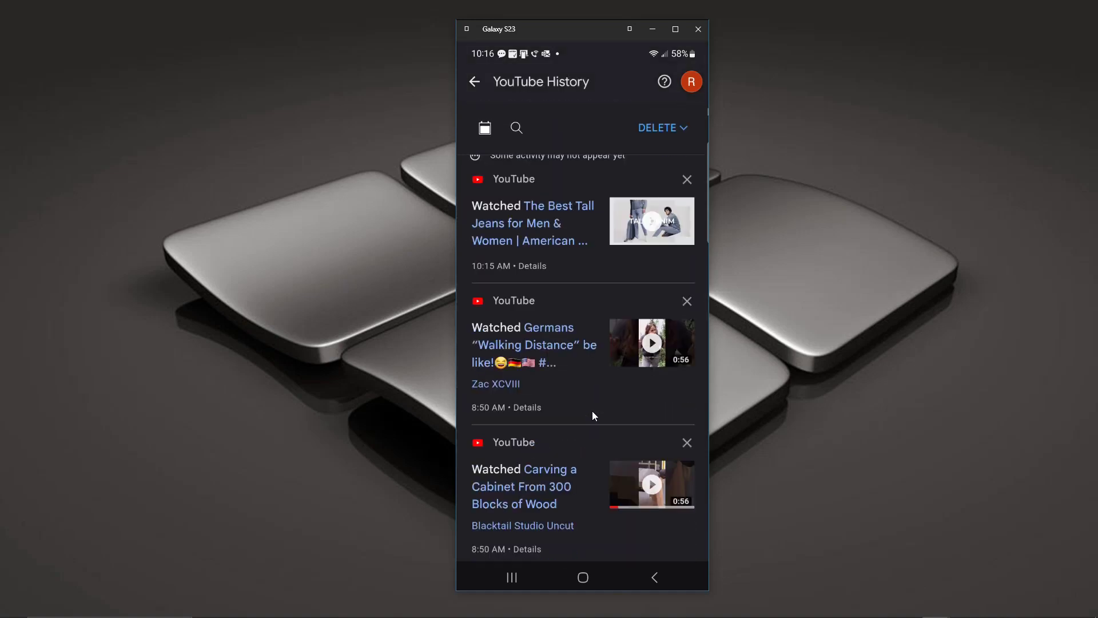
{"action": "scroll", "coordinate": [592, 410], "scroll_direction": "down", "scroll_amount": 2}
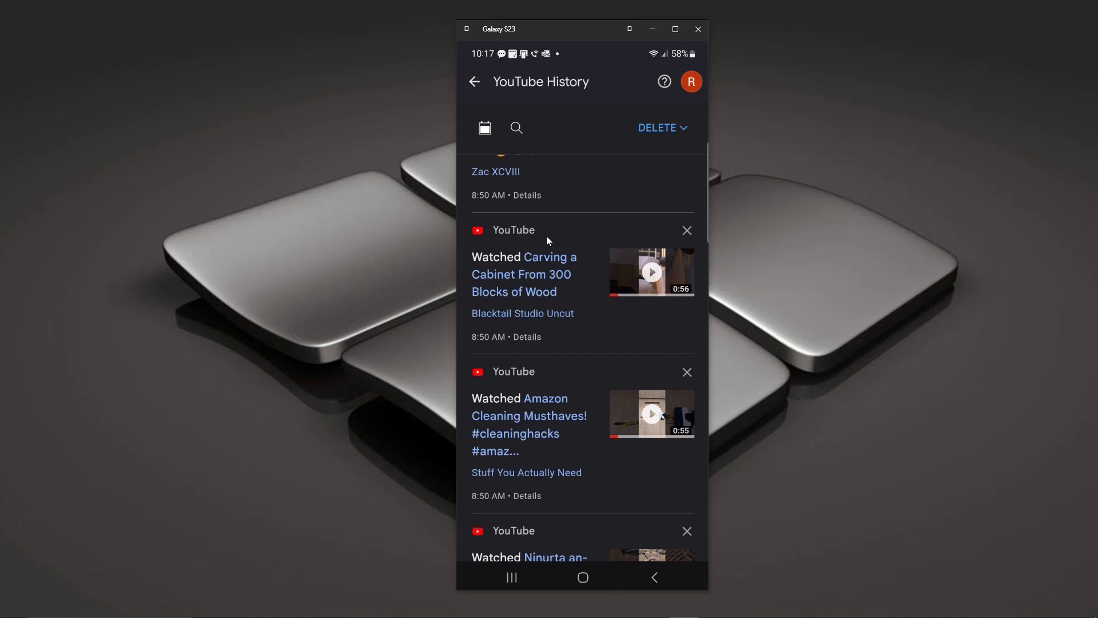
{"action": "scroll", "coordinate": [556, 269], "scroll_direction": "down", "scroll_amount": 1}
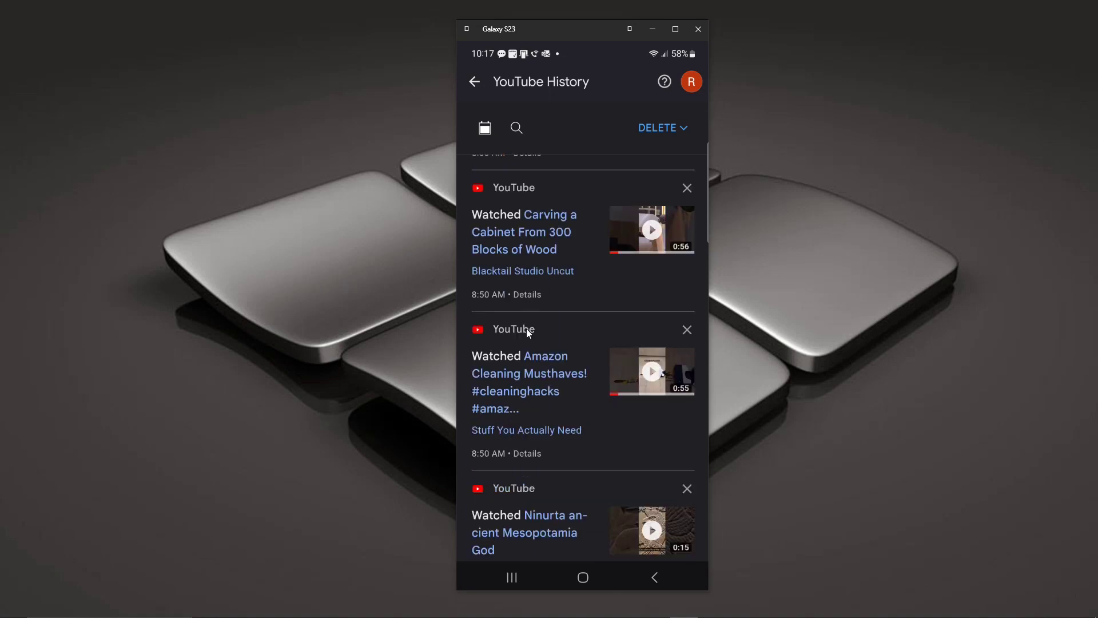
{"action": "left_click", "coordinate": [687, 329]}
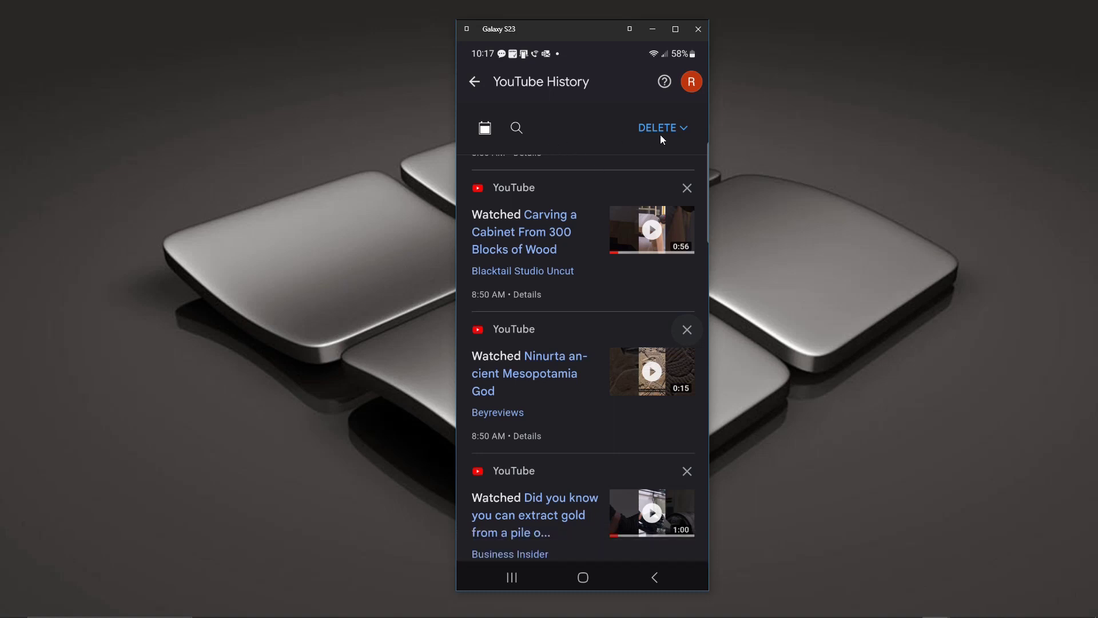
Pick Delete custom range from the DELETE menu to choose After/Before dates
{"action": "left_click", "coordinate": [685, 129]}
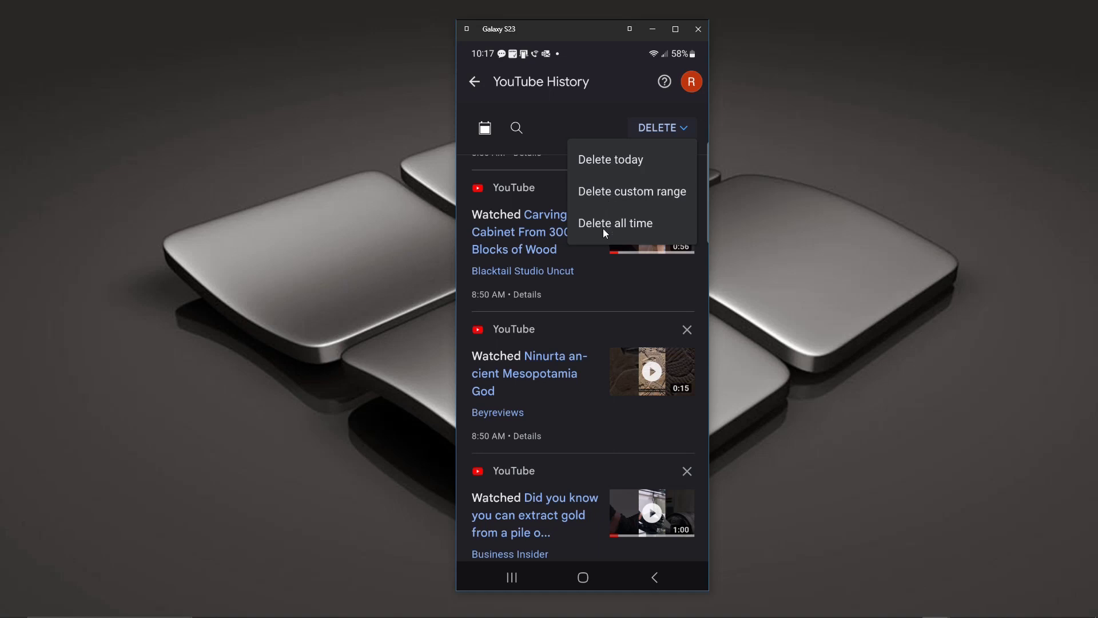
{"action": "left_click", "coordinate": [614, 193]}
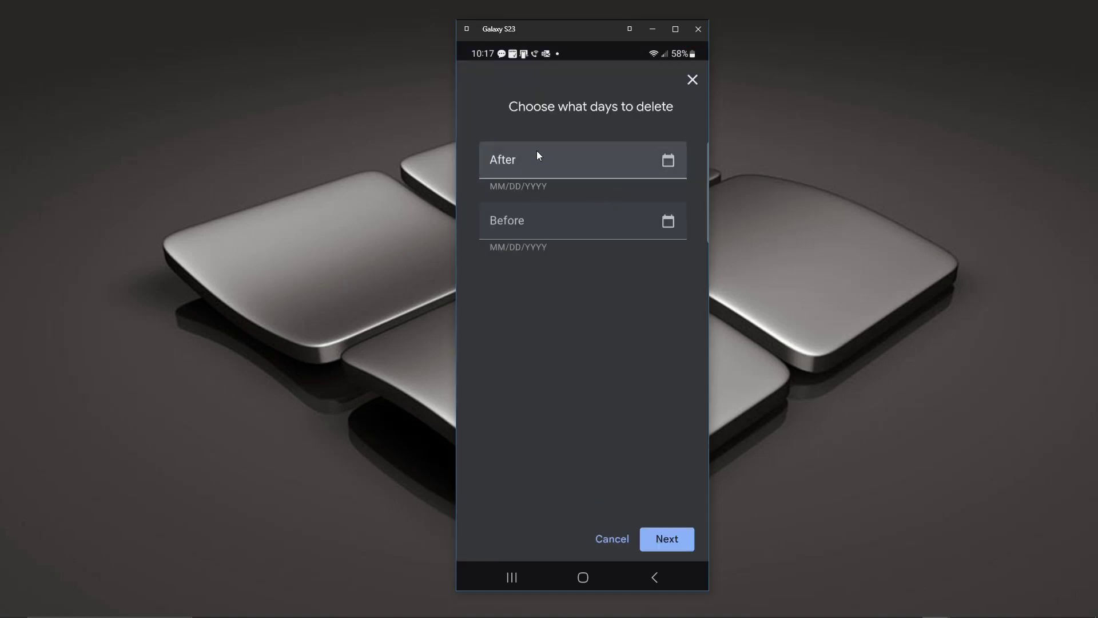